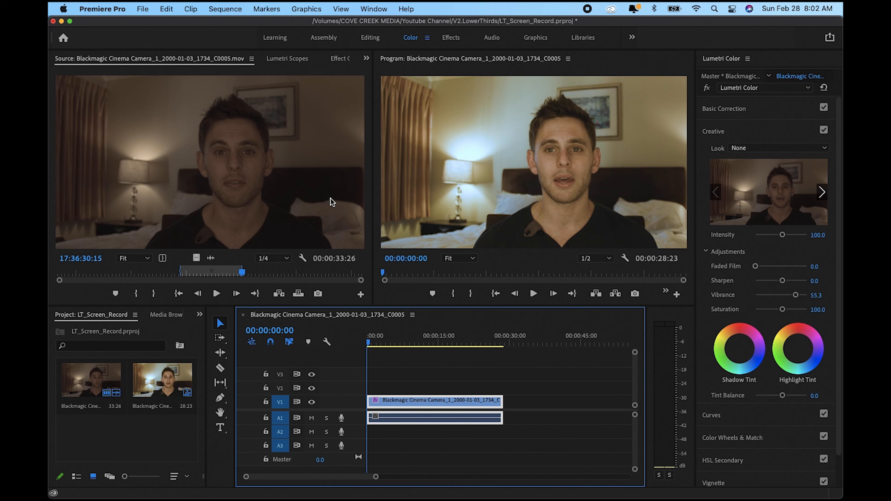
Create a new color matte at 1920 × 1080, 30.00 fps, with square pixels
left_click(143, 9)
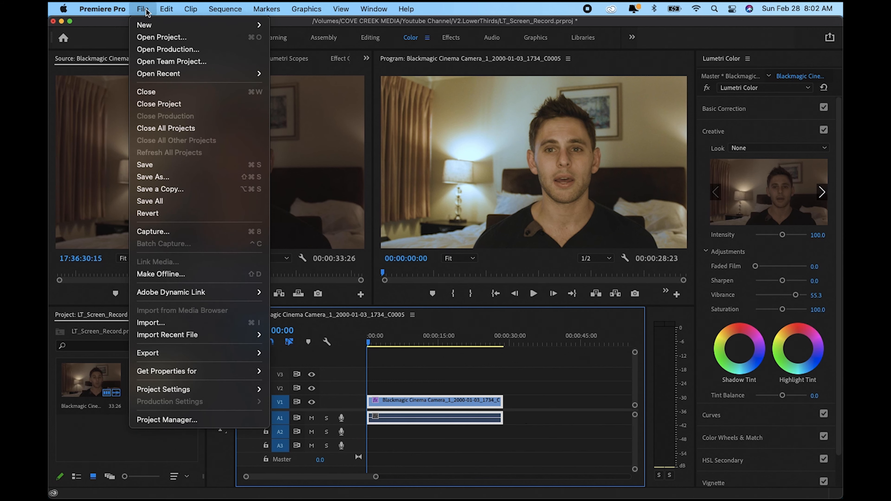
mouse_move(149, 28)
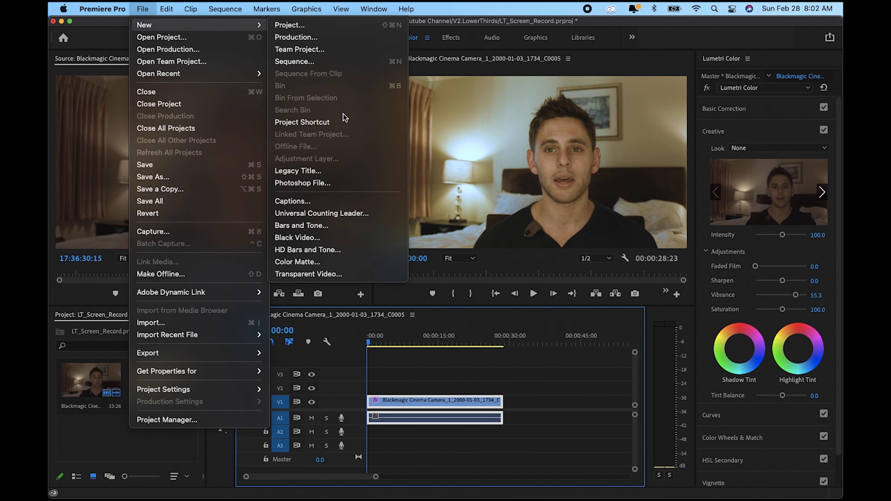
left_click(333, 265)
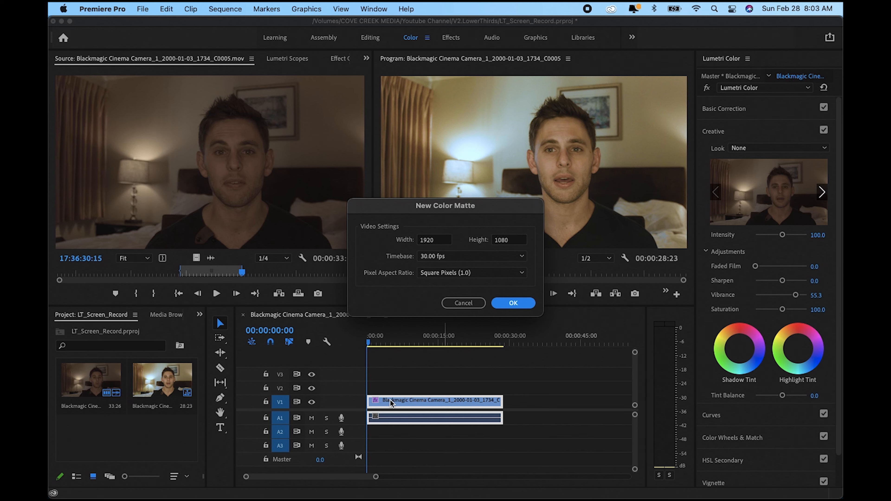
left_click(522, 305)
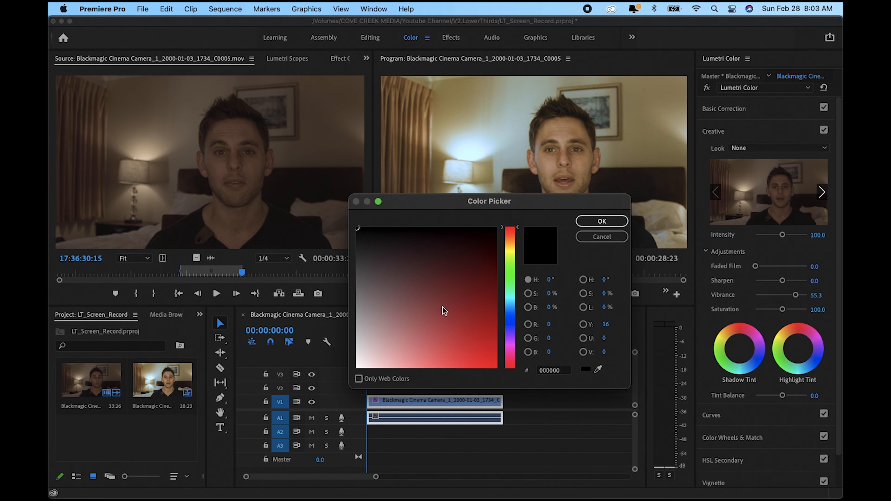
Set the matte's color to blue 316CDF and name it "Lower Third background"
left_click(513, 319)
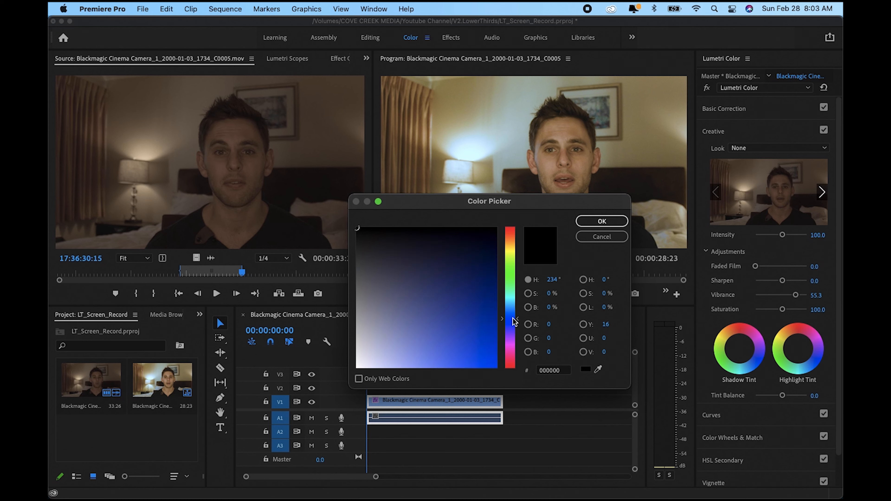
left_click_drag(470, 333, 449, 327)
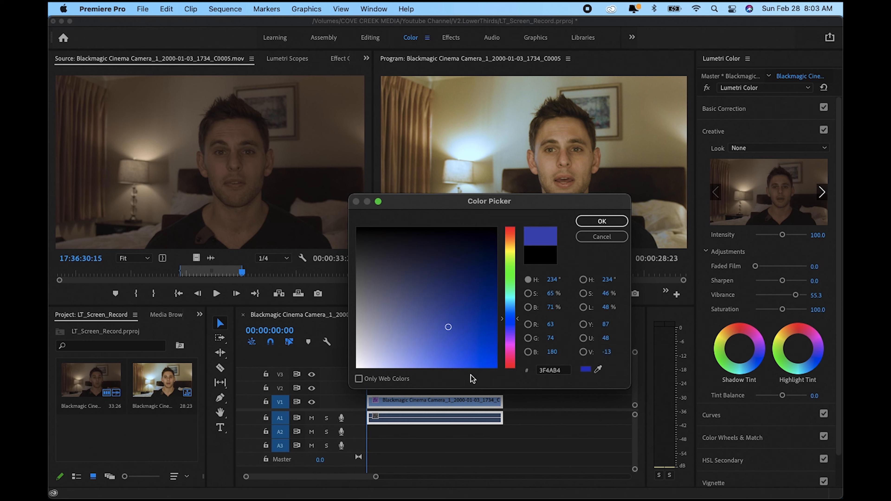
left_click(466, 351)
left_click(511, 313)
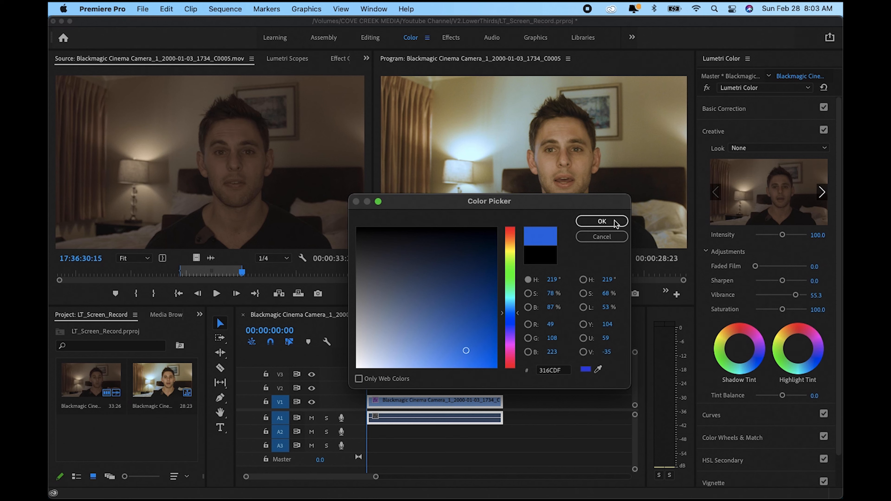
left_click(602, 221)
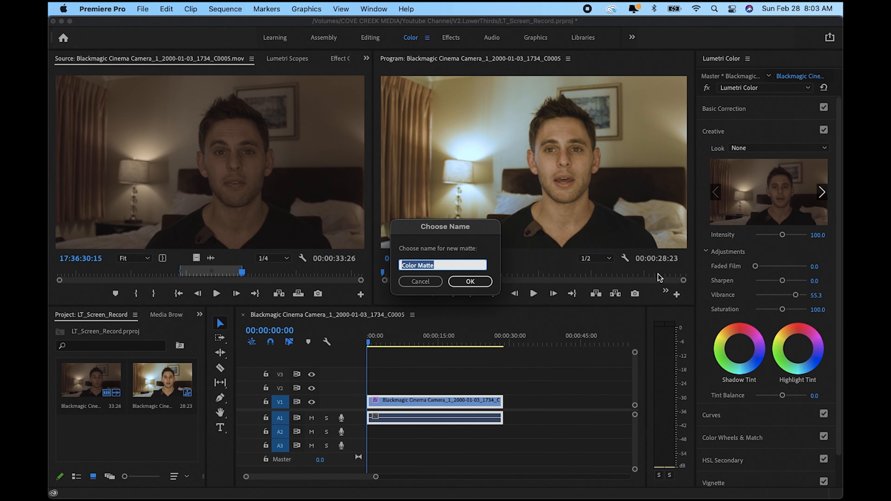
type("Lower Third background")
key("Return")
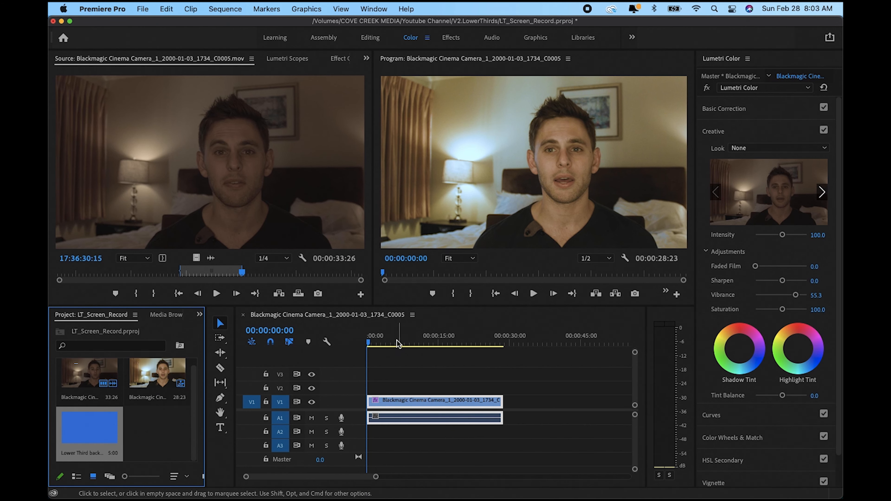
Place the Lower Third background matte on track V2, starting at about 00:00:01:29 above the interview clip
left_click(372, 343)
key("space")
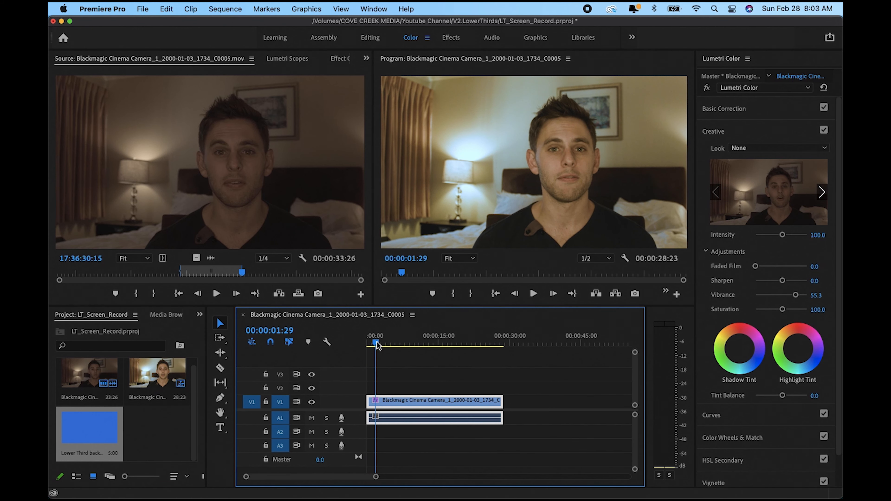
left_click_drag(375, 346, 374, 346)
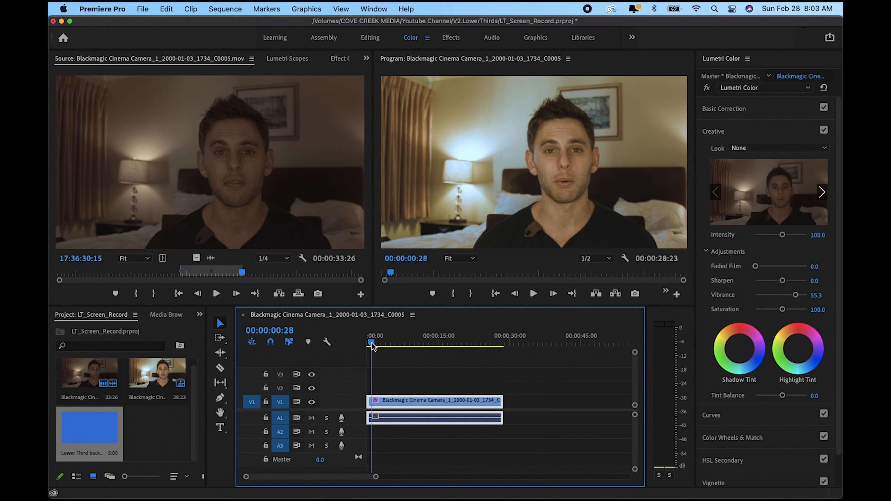
left_click_drag(373, 344, 377, 345)
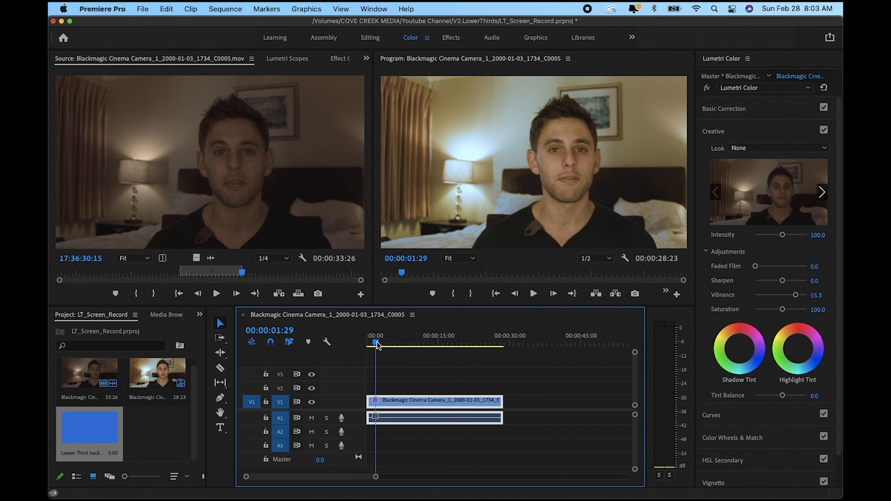
left_click(86, 433)
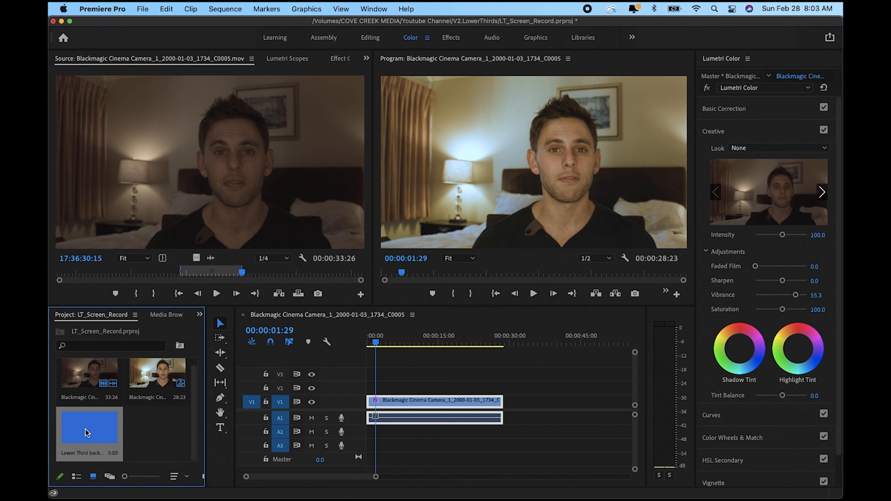
left_click_drag(85, 429, 402, 381)
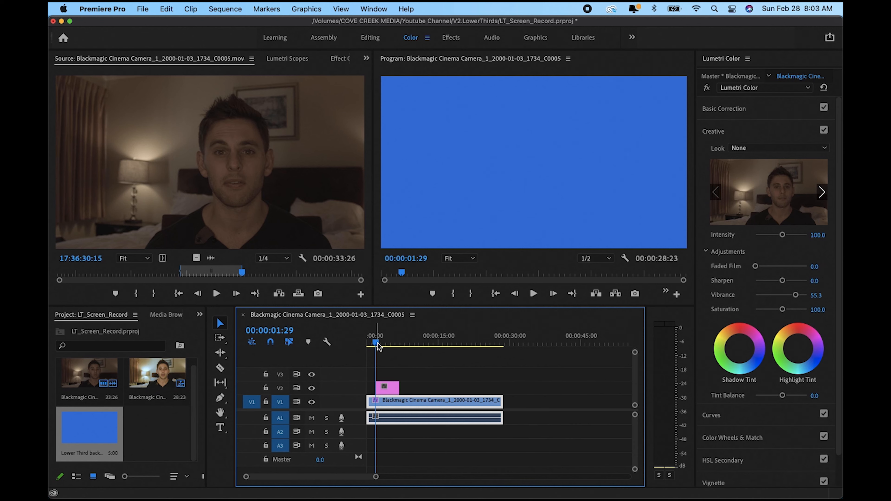
Find the Crop video effect and apply it to the blue matte clip on track V2
left_click(388, 388)
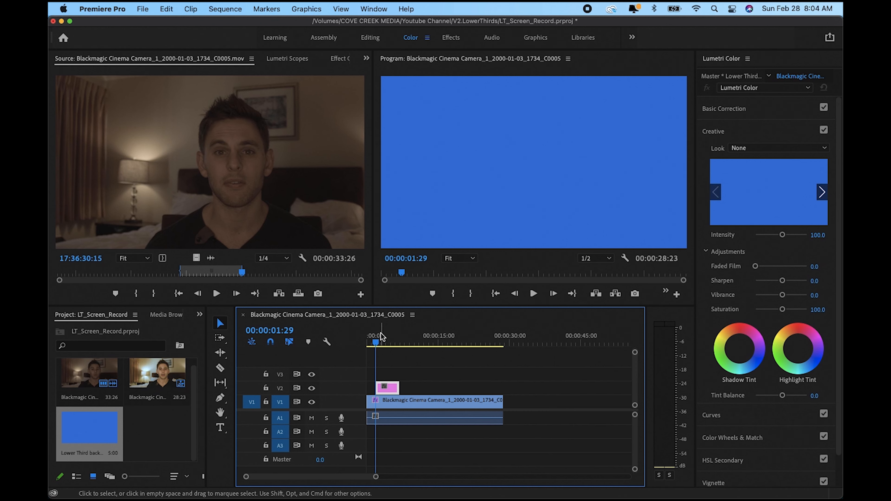
left_click(377, 344)
left_click_drag(376, 346, 381, 347)
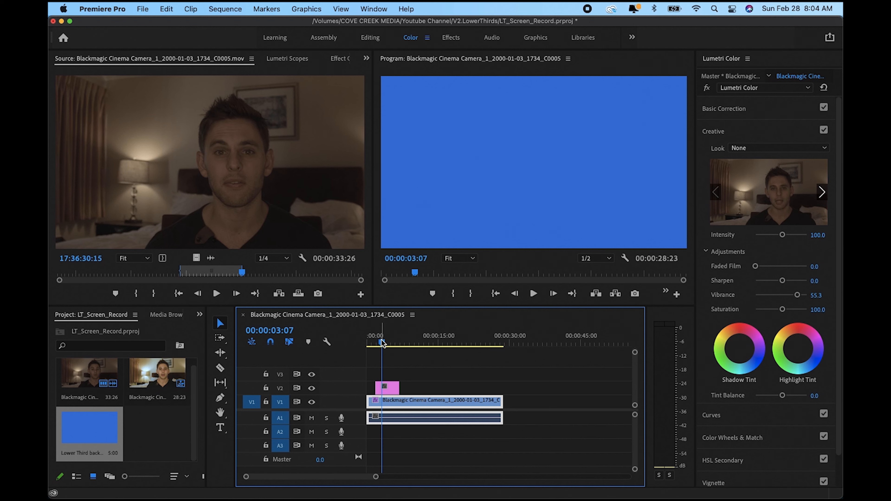
left_click_drag(382, 344, 376, 348)
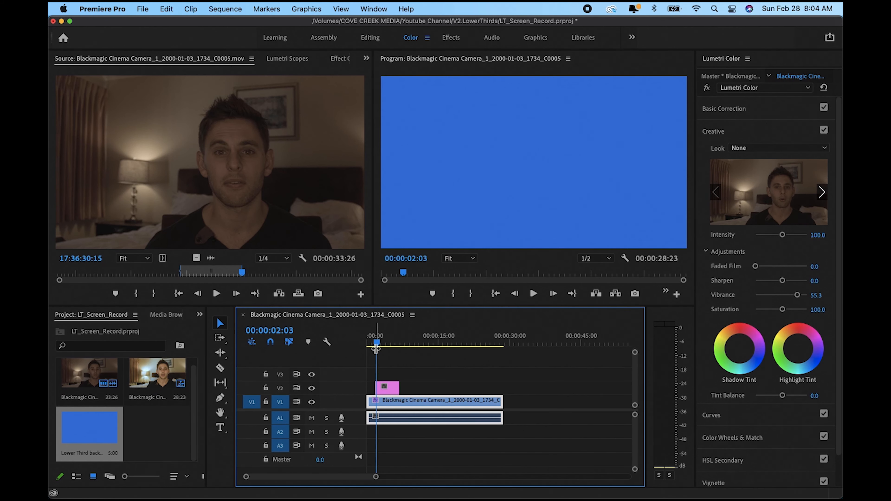
left_click(450, 38)
left_click(730, 74)
type("crop")
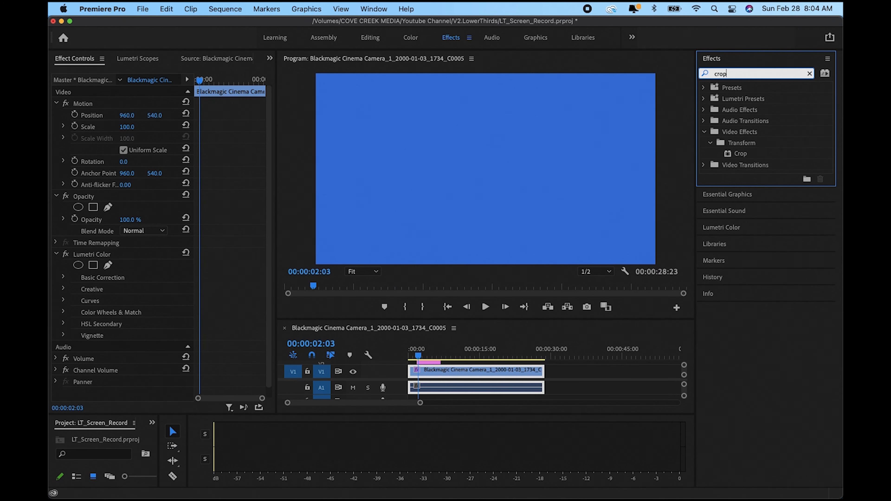
left_click_drag(742, 154, 436, 367)
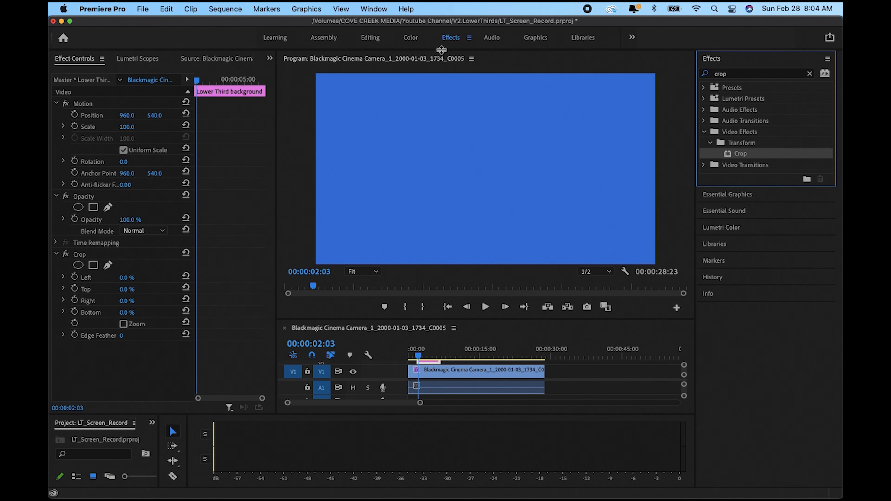
Crop the blue matte into a lower-third bar with Top 75%, Bottom 7% and Right 53%
left_click(371, 37)
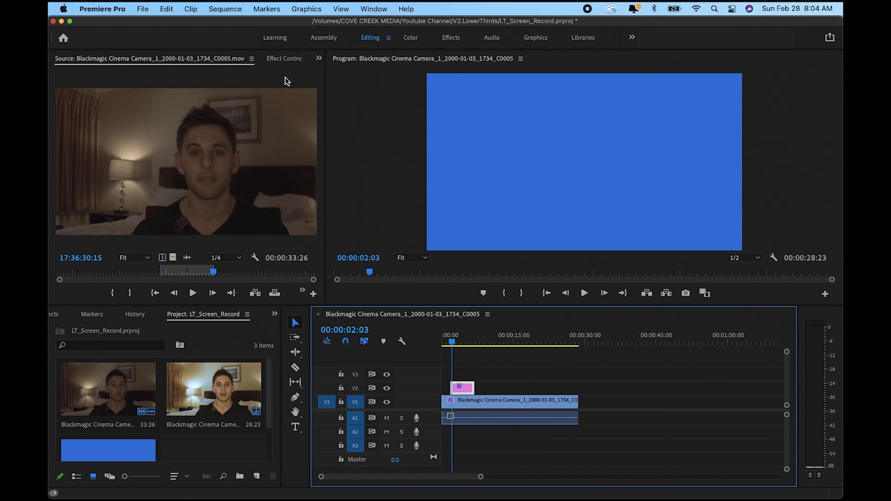
left_click(285, 59)
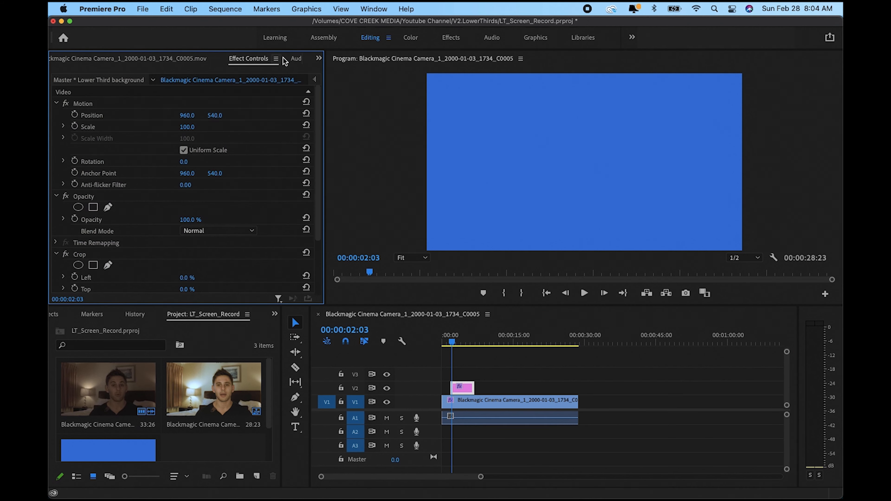
scroll(276, 191, "down", 3)
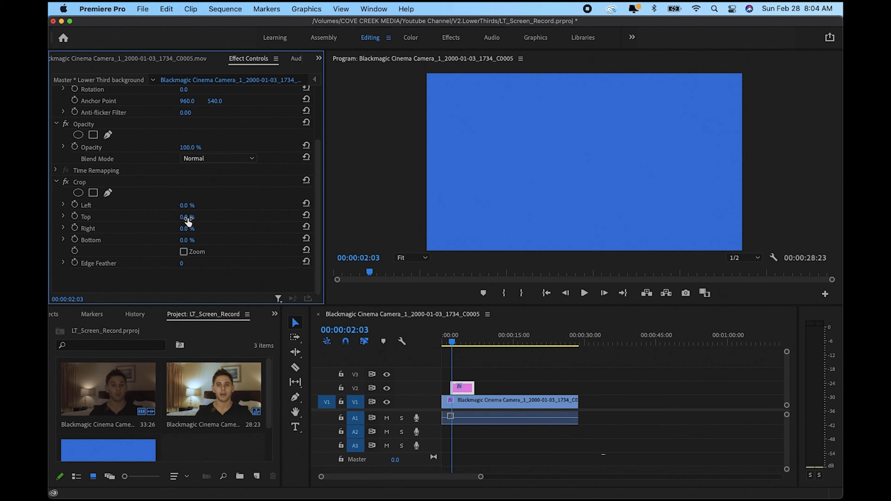
left_click_drag(187, 217, 268, 217)
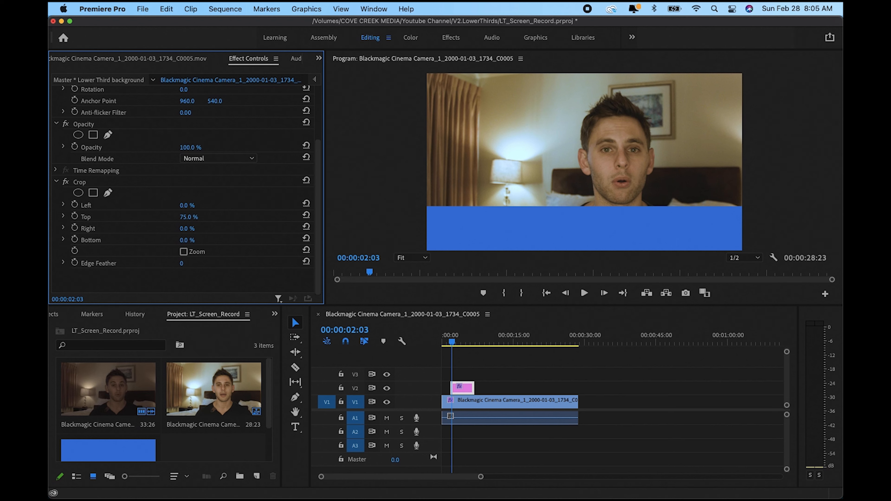
mouse_move(187, 240)
left_mouse_down()
mouse_move(200, 240)
mouse_move(192, 240)
left_mouse_up()
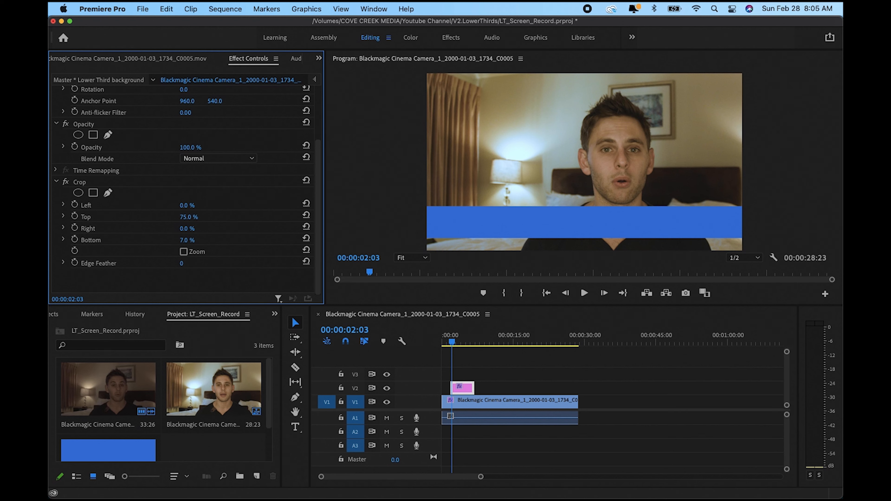
left_click_drag(187, 228, 227, 228)
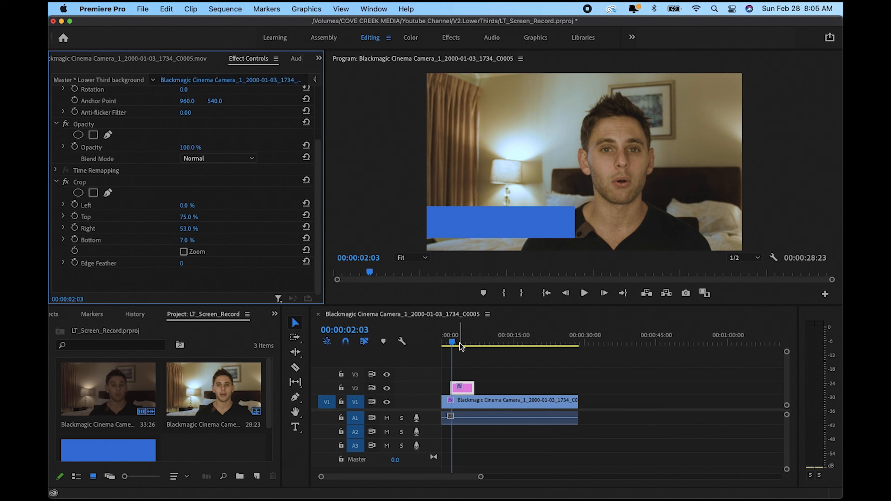
Find the Drop Shadow video effect and apply it to the blue matte clip on track V2
left_click(451, 344)
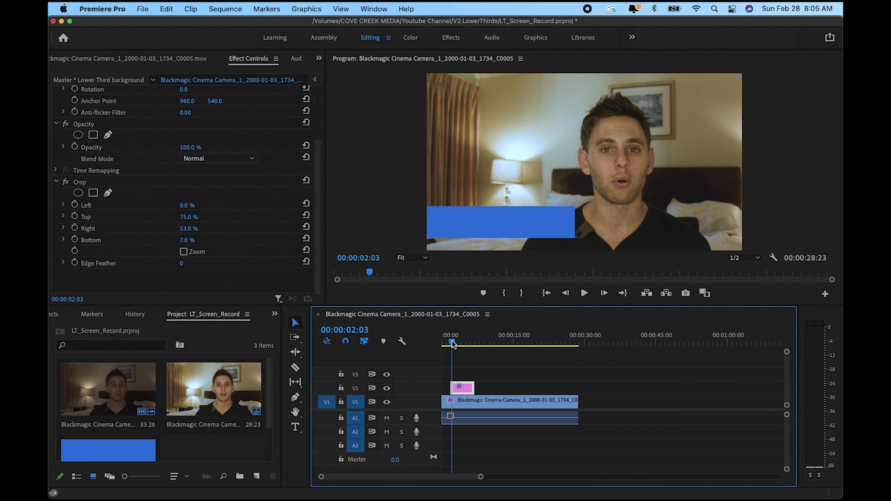
left_click_drag(451, 344, 454, 343)
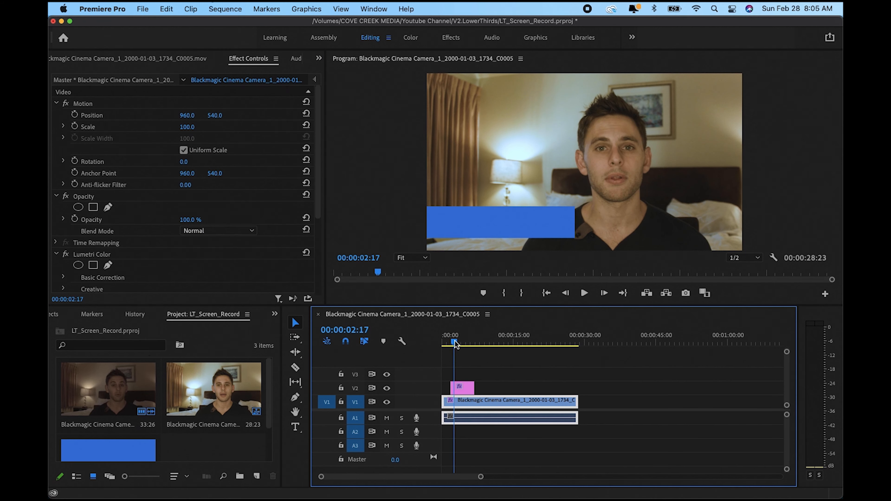
left_click(463, 393)
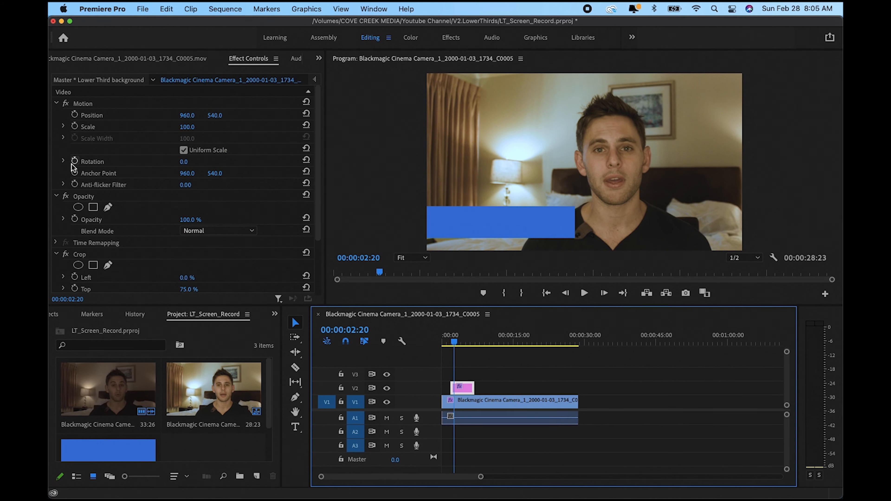
left_click(452, 37)
left_click(746, 76)
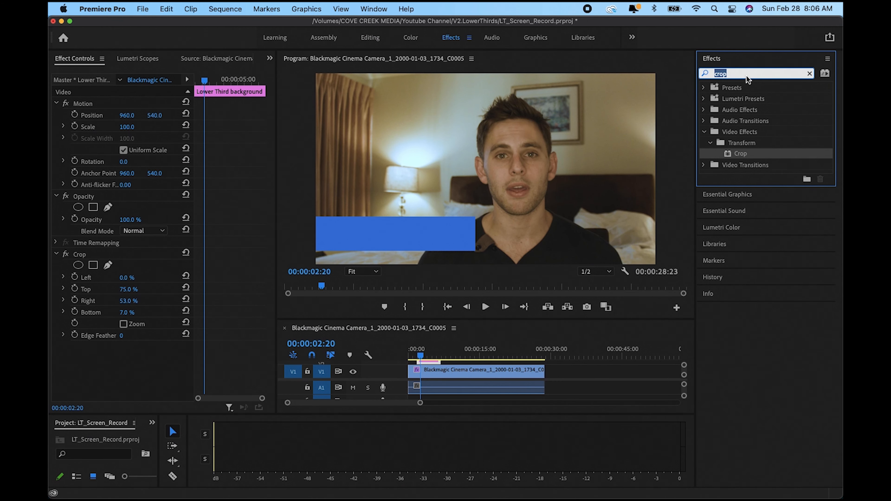
type("dro")
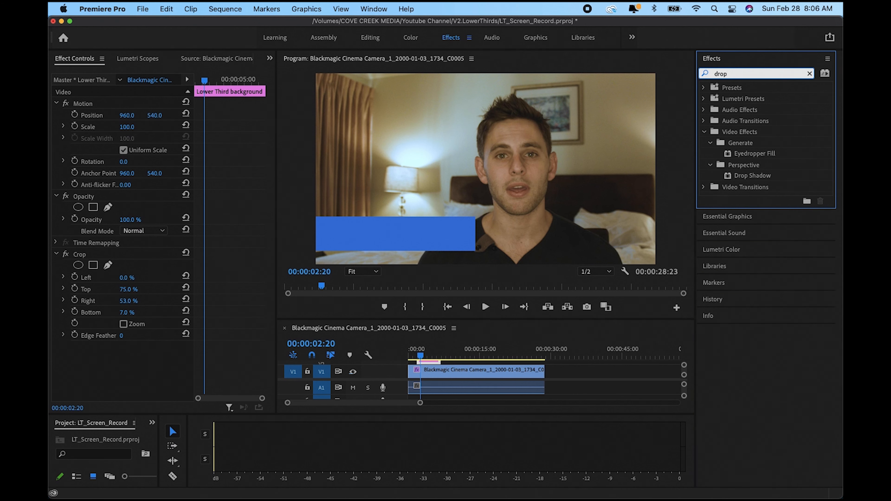
type("p shad")
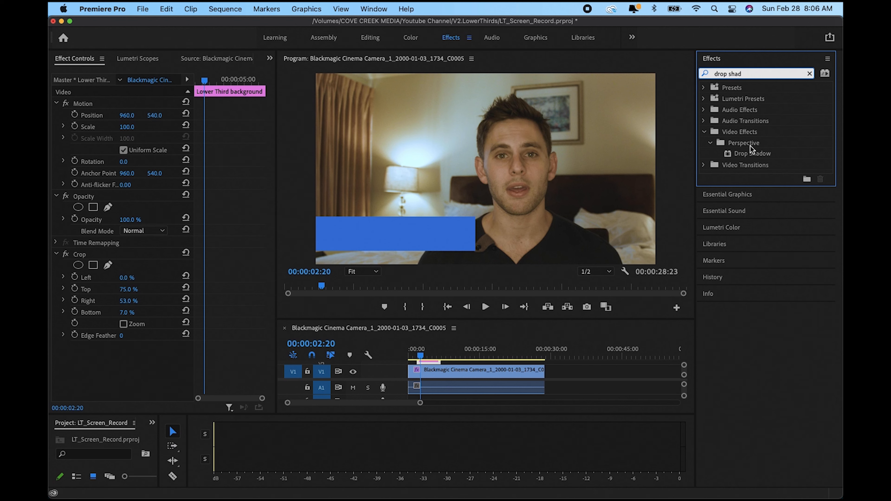
left_click_drag(750, 153, 433, 368)
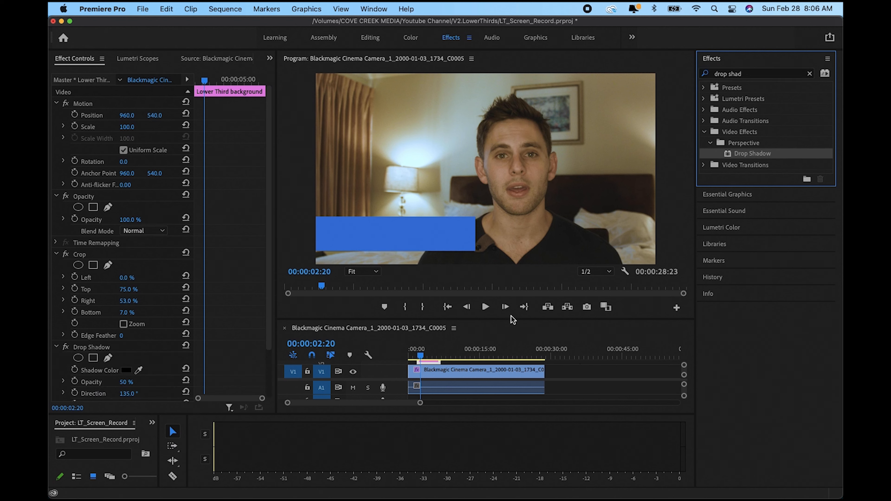
Enlarge the timeline area to show tracks V1–V3 and A1–A3, and bring all Drop Shadow settings into view
left_click_drag(513, 320, 513, 302)
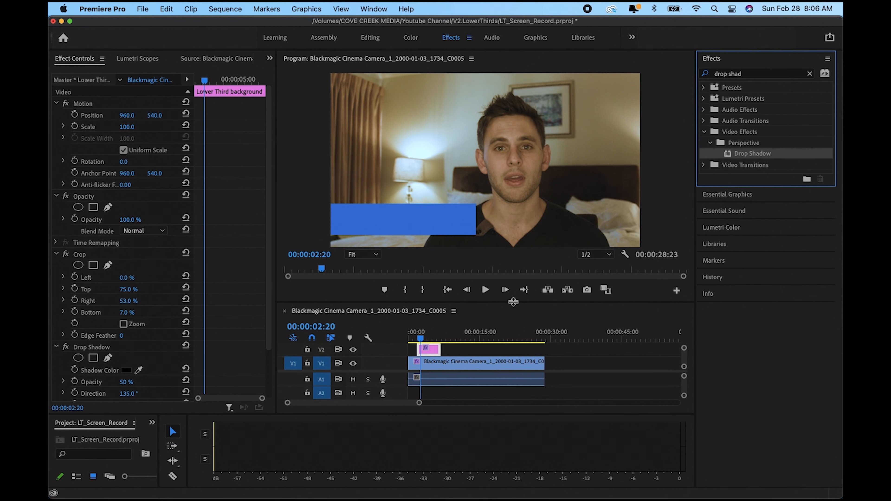
left_click_drag(461, 414, 463, 453)
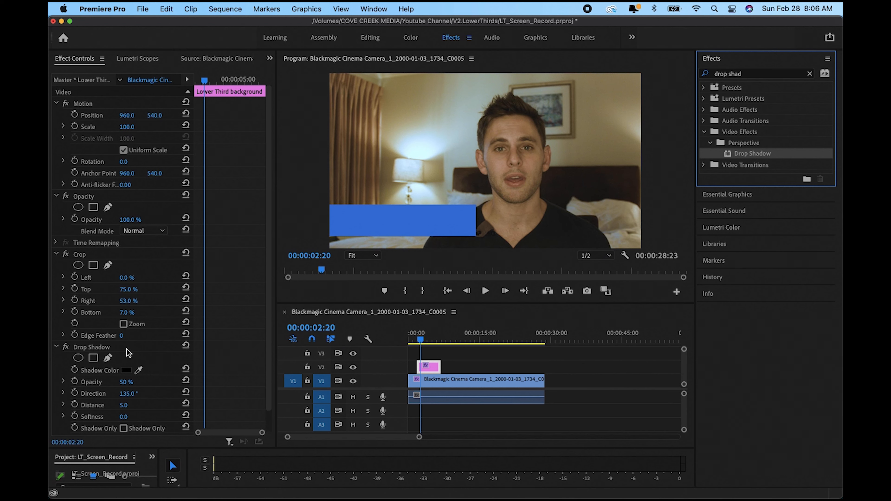
scroll(128, 352, "down", 2)
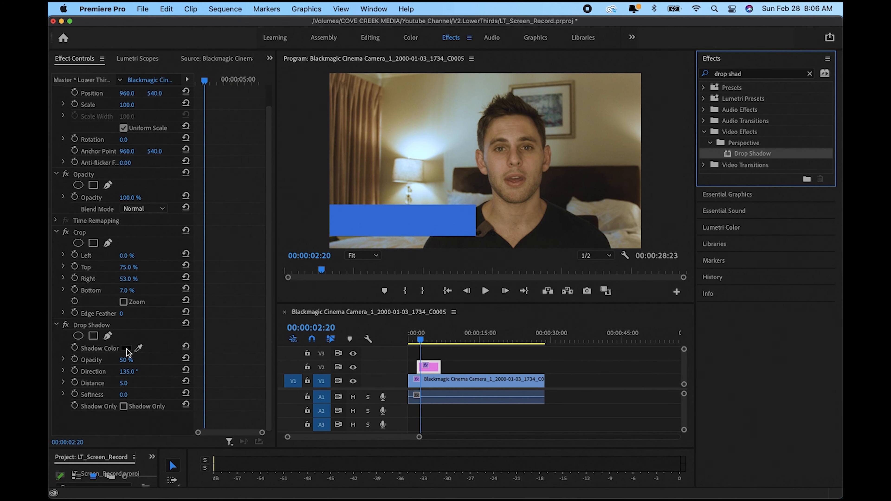
Set the blue bar's Drop Shadow to Opacity 100%, Distance 20 and Softness 74
left_click(126, 363)
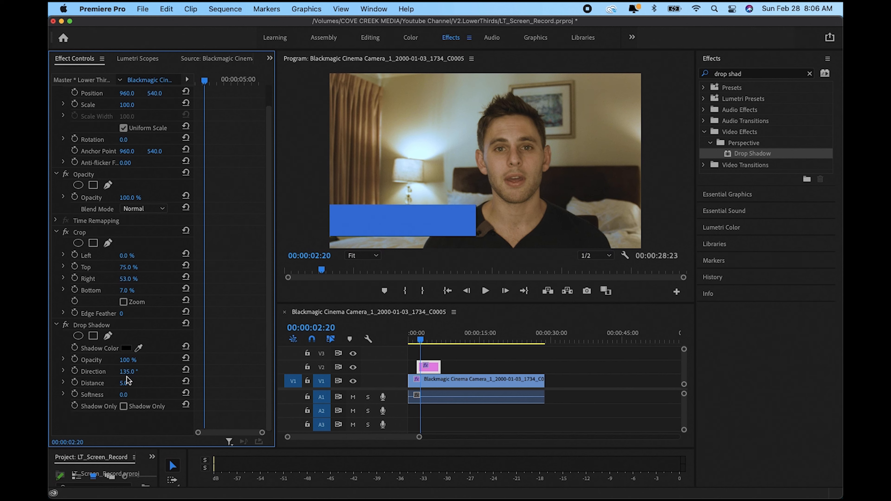
left_click_drag(123, 383, 128, 383)
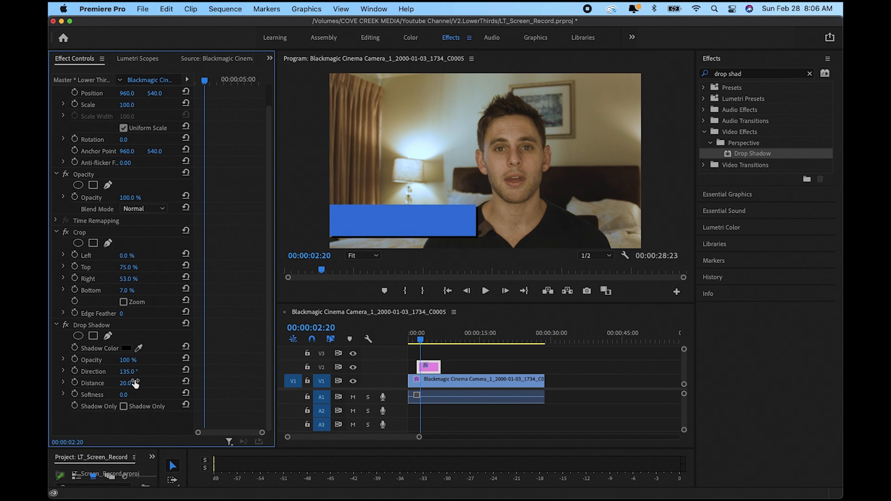
left_click_drag(124, 394, 152, 395)
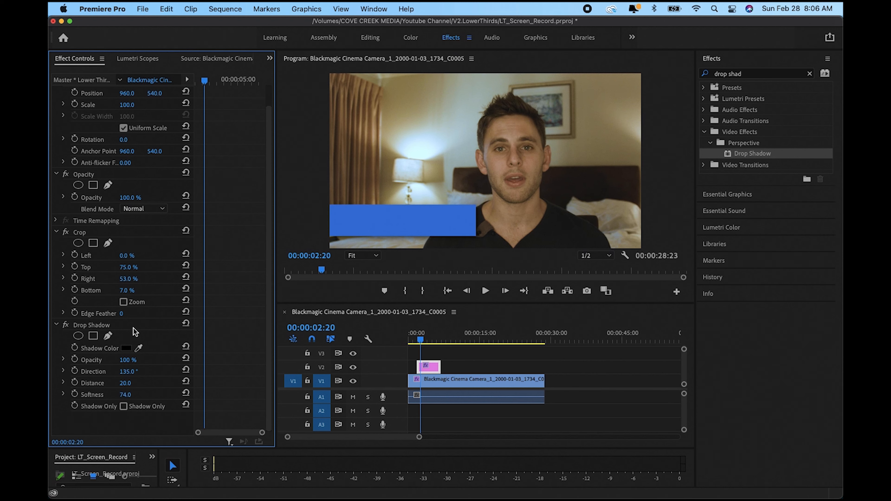
Compare the blue bar with and without its Drop Shadow effect
left_click(64, 325)
left_click(64, 326)
left_click(64, 325)
left_click(64, 326)
Start animating the Crop Right value of the V2 matte clip with a 100% keyframe at 00:00:01:29
mouse_move(421, 340)
left_mouse_down()
mouse_move(412, 342)
mouse_move(419, 344)
left_mouse_up()
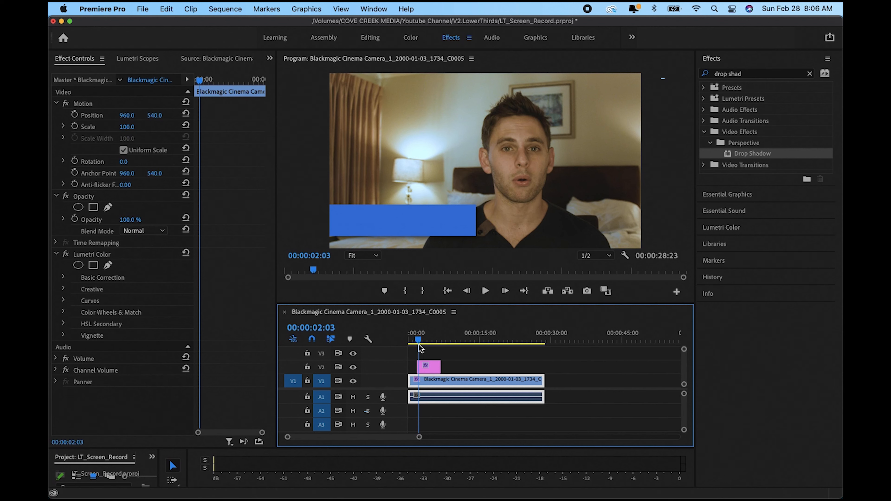
left_click(427, 366)
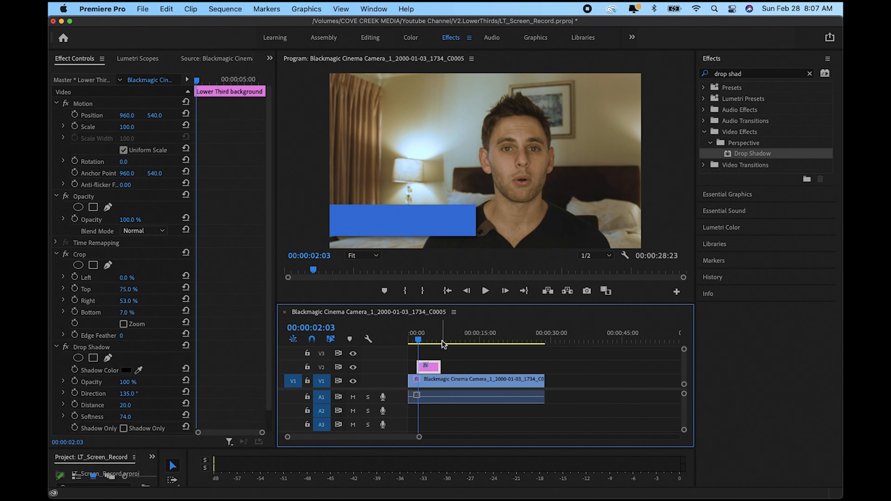
key("Left")
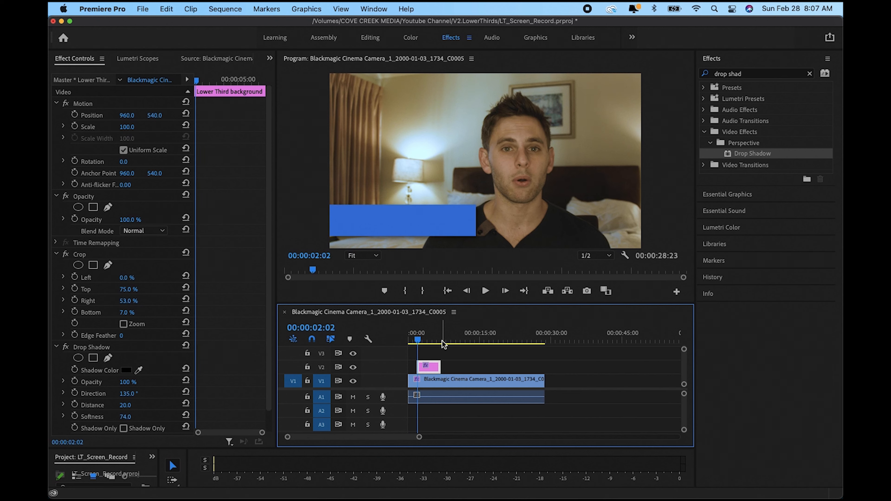
key("Left")
key("Left")
key("Left")
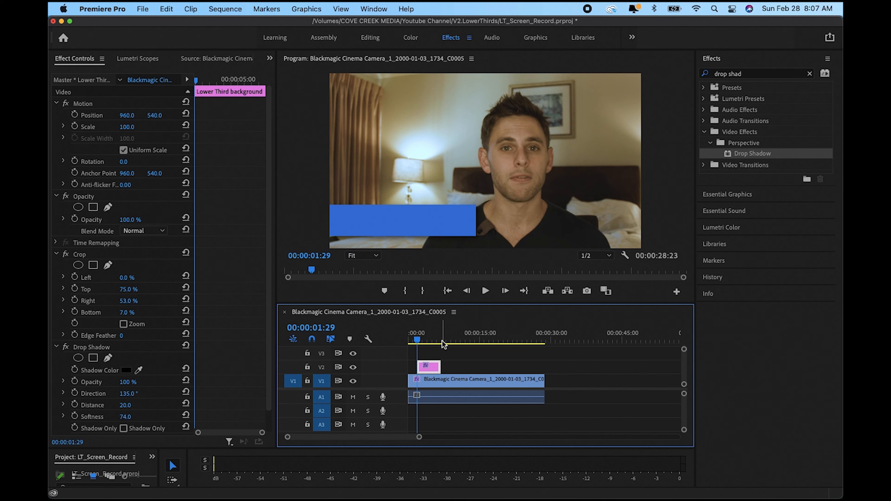
left_click(432, 367)
scroll(232, 309, "down", 2)
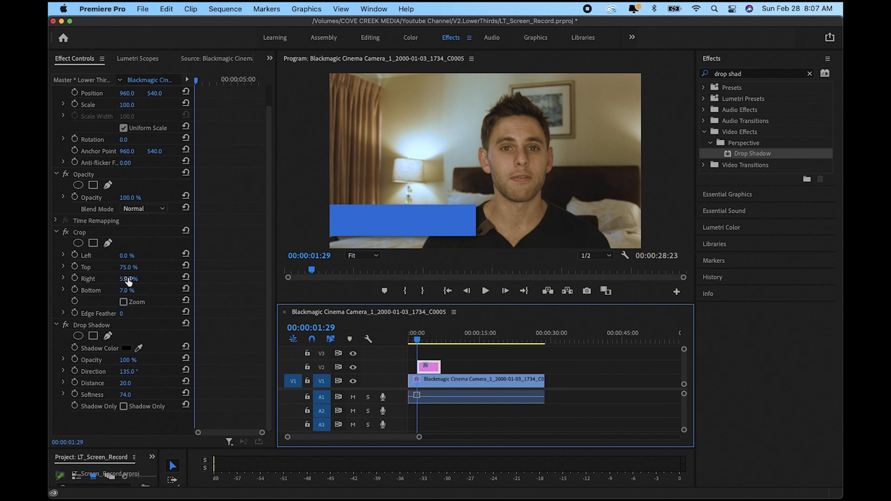
left_click(75, 279)
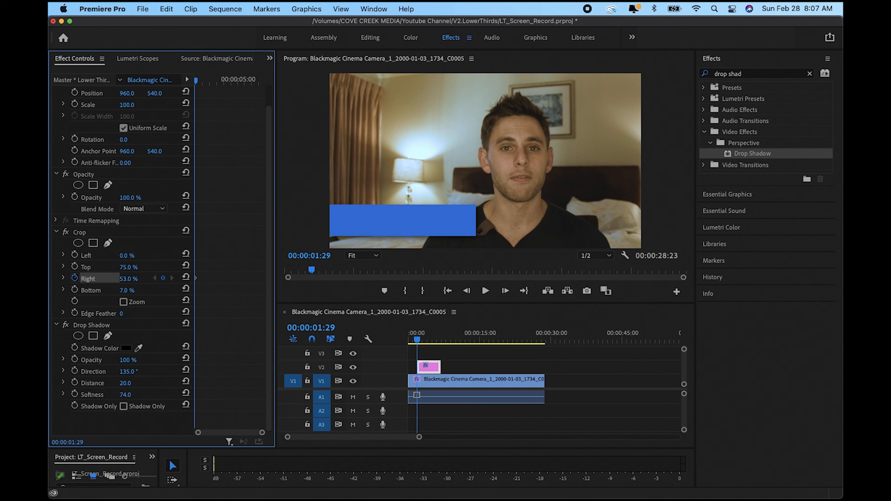
left_click_drag(128, 278, 151, 279)
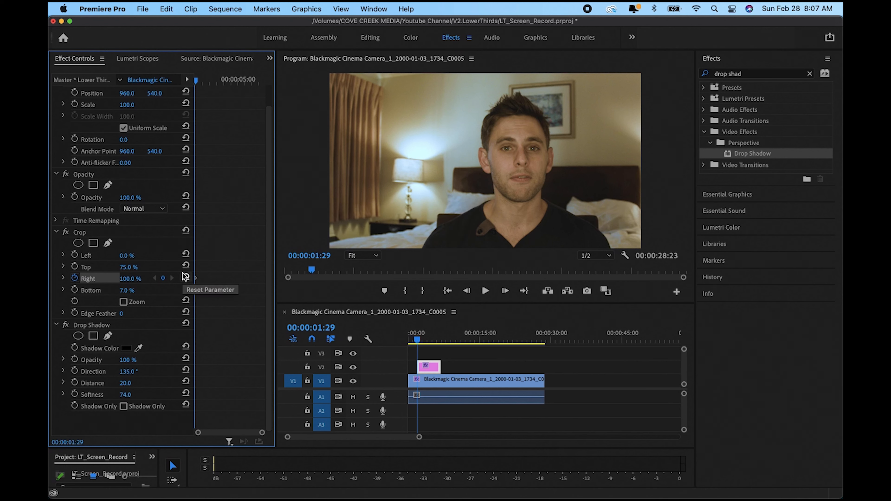
Add a second Crop Right keyframe of 49% to the matte clip at 00:00:04:08
left_click(417, 343)
key("space")
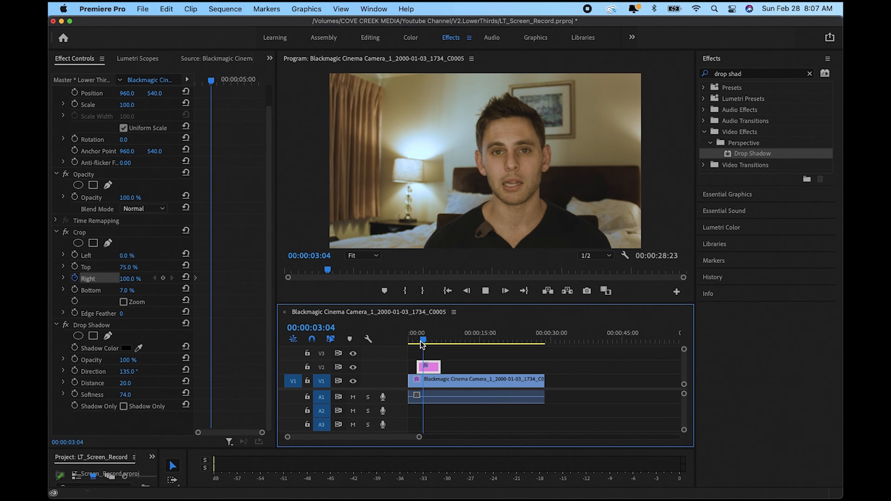
key("space")
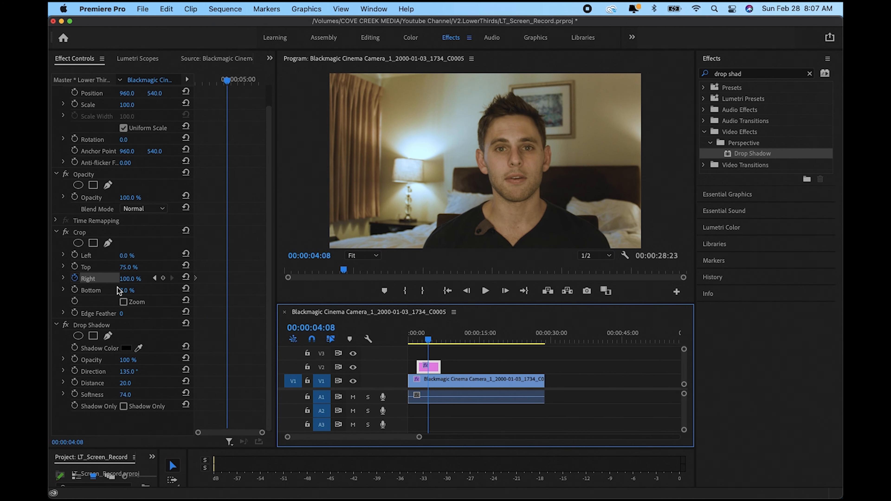
left_click(127, 279)
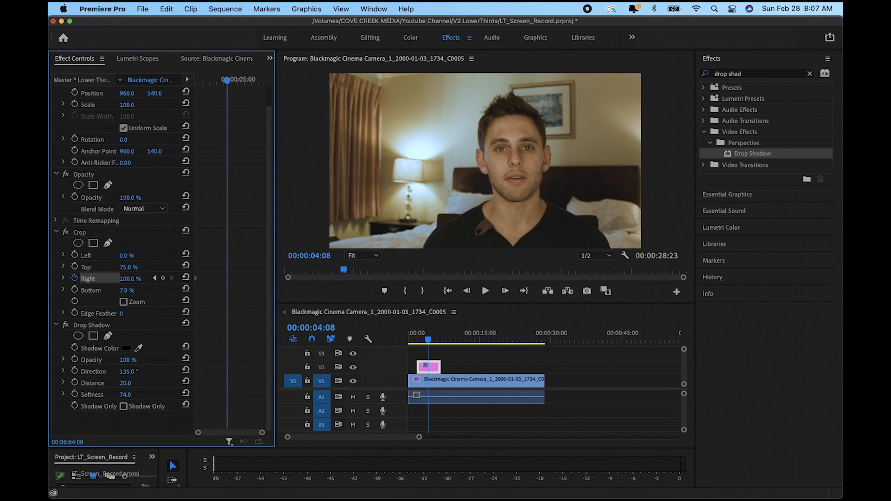
left_click_drag(127, 280, 109, 279)
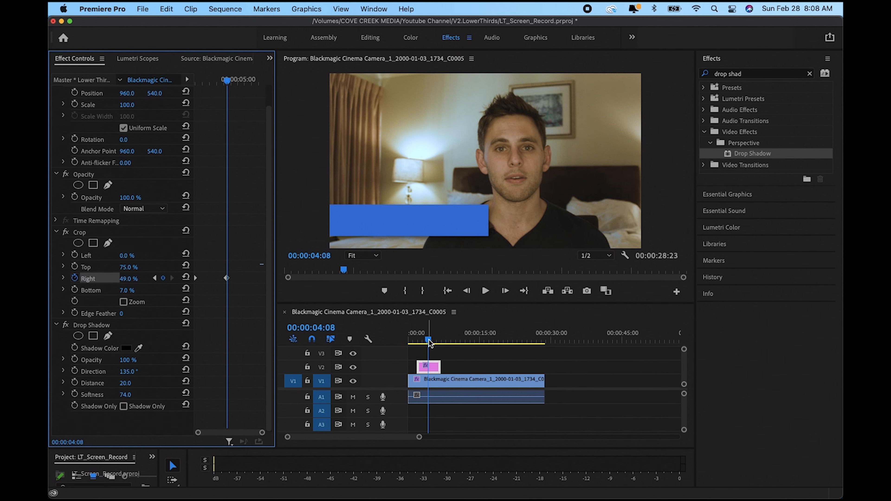
Play back the bar's reveal animation from the start of the matte clip
left_click_drag(429, 340, 418, 343)
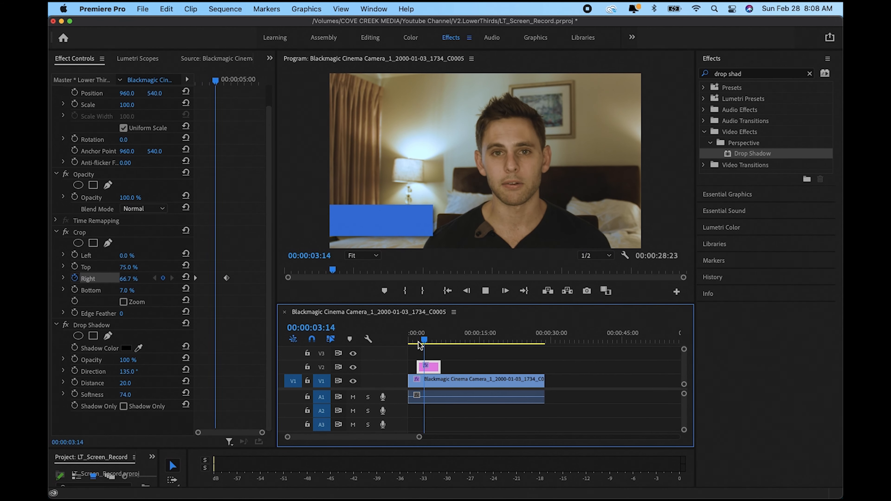
key("space")
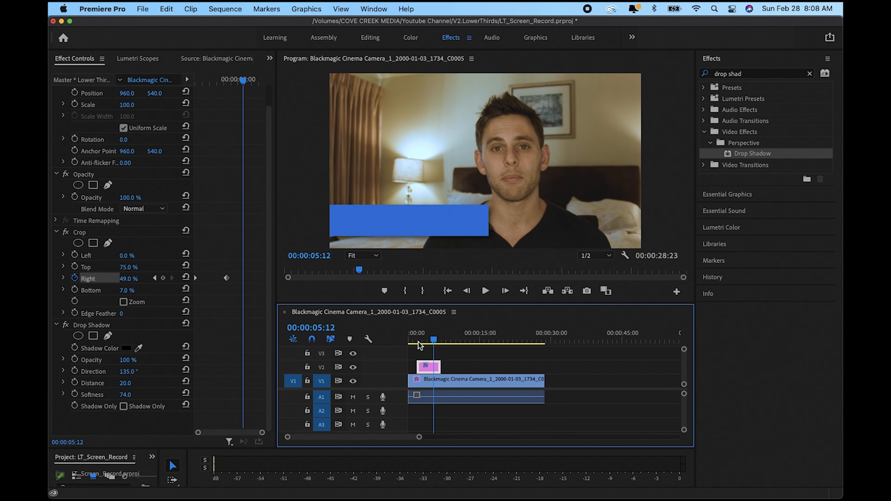
left_click_drag(434, 340, 421, 339)
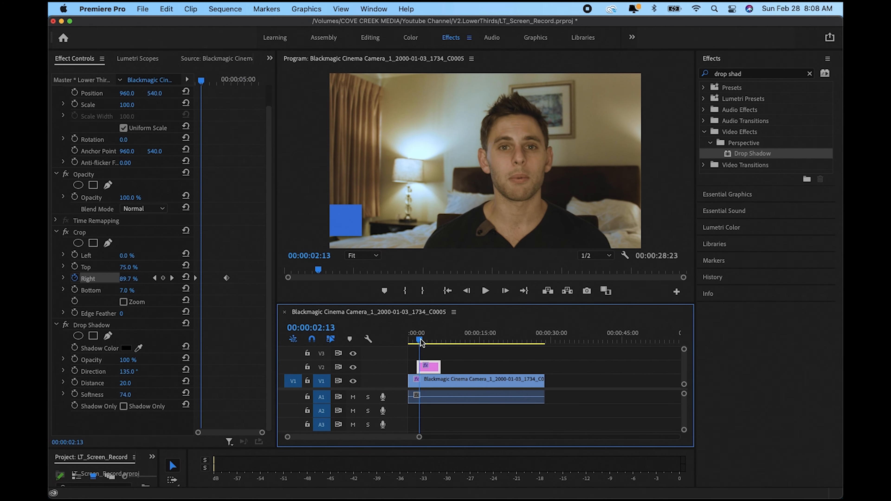
key("space")
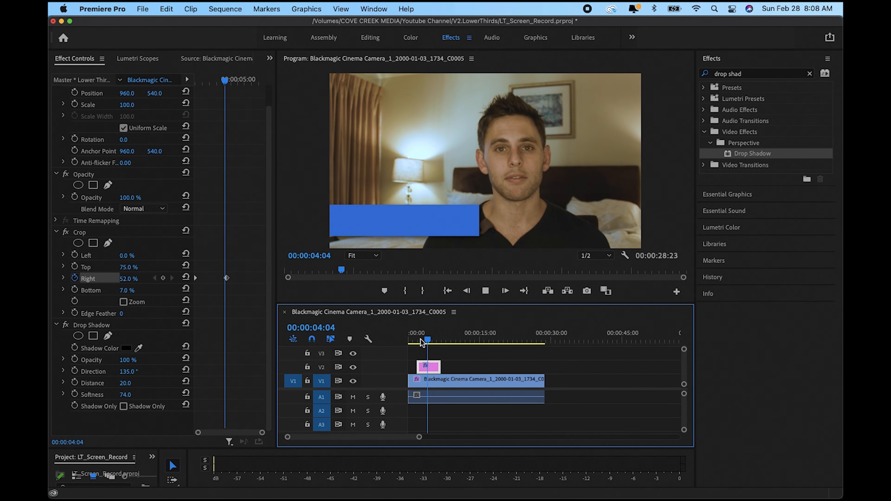
key("space")
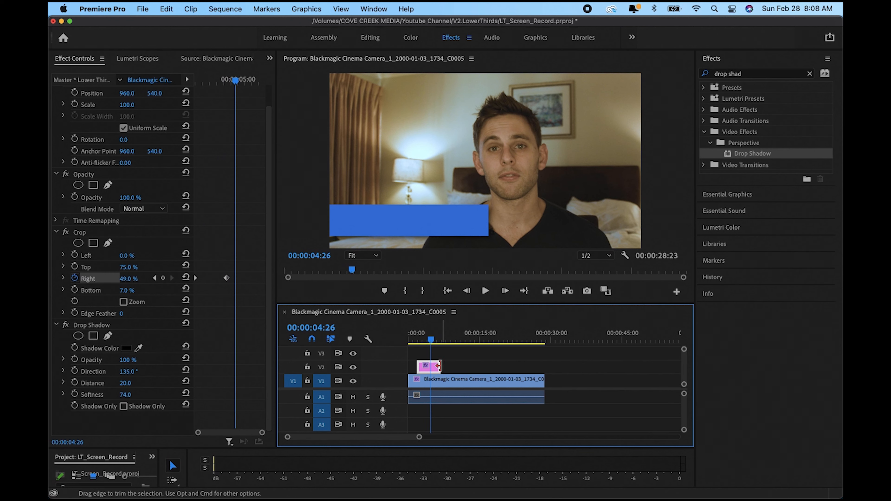
Extend the matte clip on V2 to about the 18-second mark and apply Ease In to the second Crop Right keyframe
left_click_drag(440, 367, 493, 367)
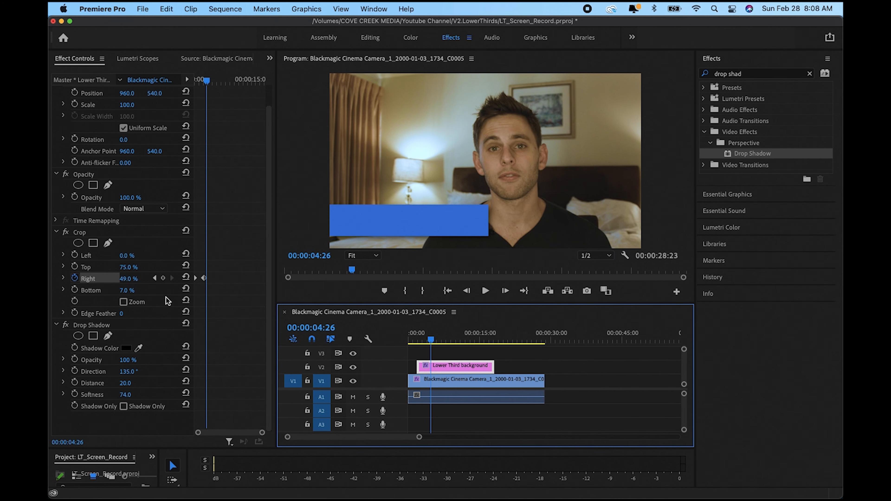
left_click(204, 279)
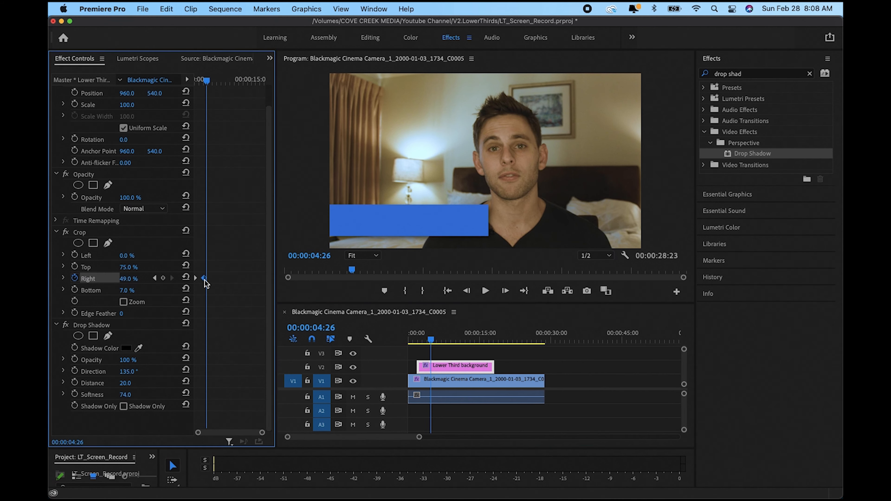
right_click(205, 280)
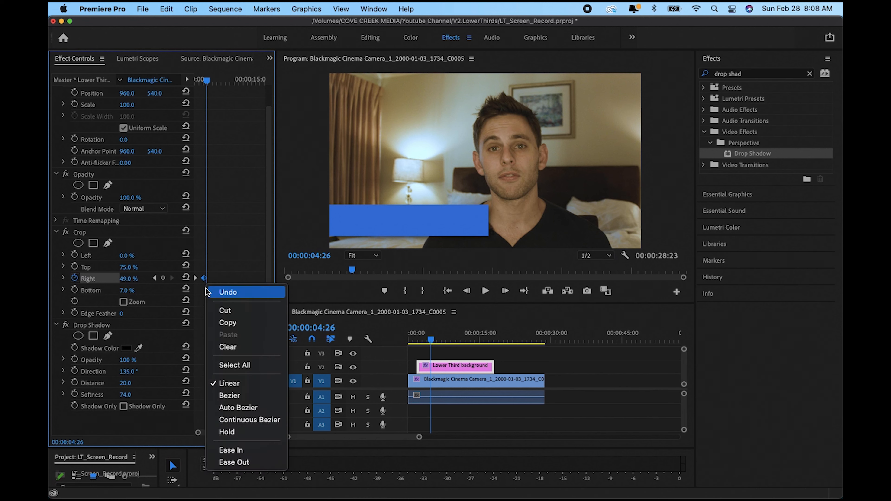
left_click(234, 449)
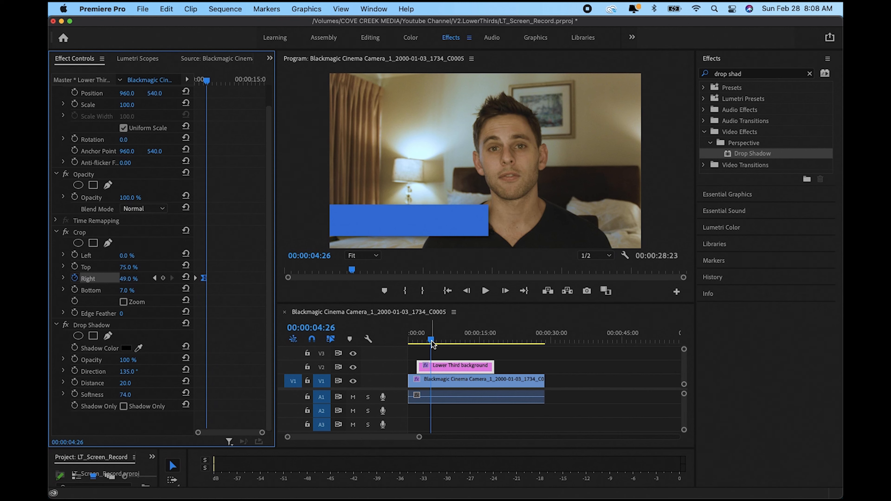
Preview the bar's reveal with the eased keyframe
left_click_drag(435, 338, 419, 346)
key("space")
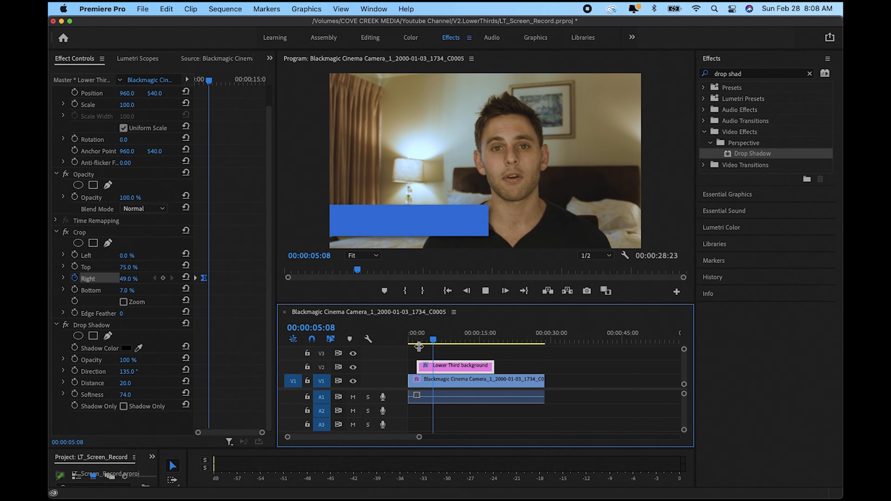
key("space")
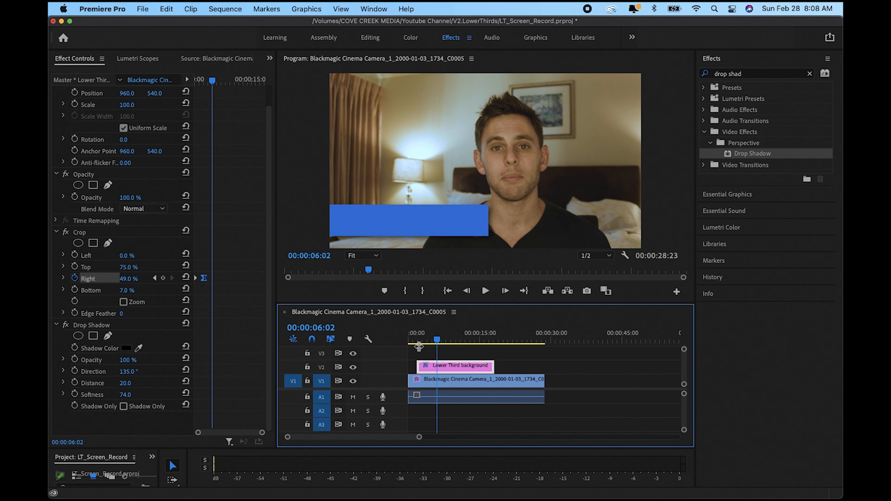
Move the playhead to 00:00:14:11 and create a legacy title named with the speaker's first name
left_click_drag(438, 341, 477, 338)
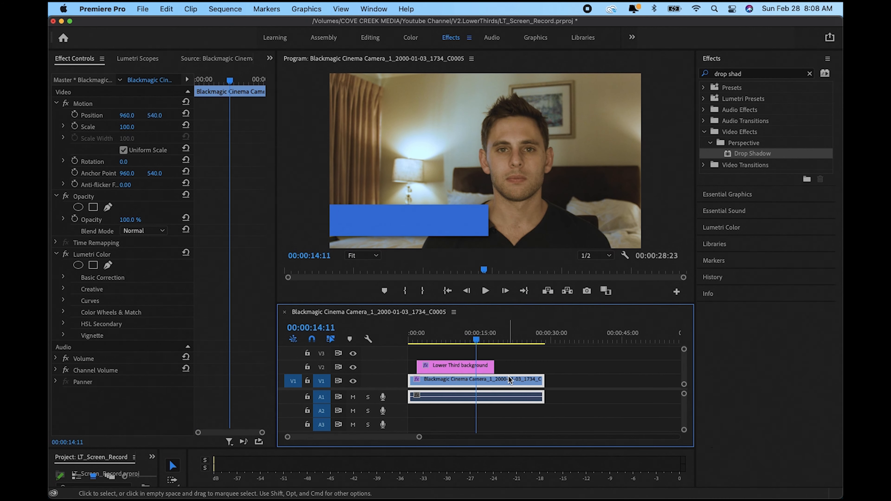
scroll(509, 377, "up", 1)
left_click(142, 9)
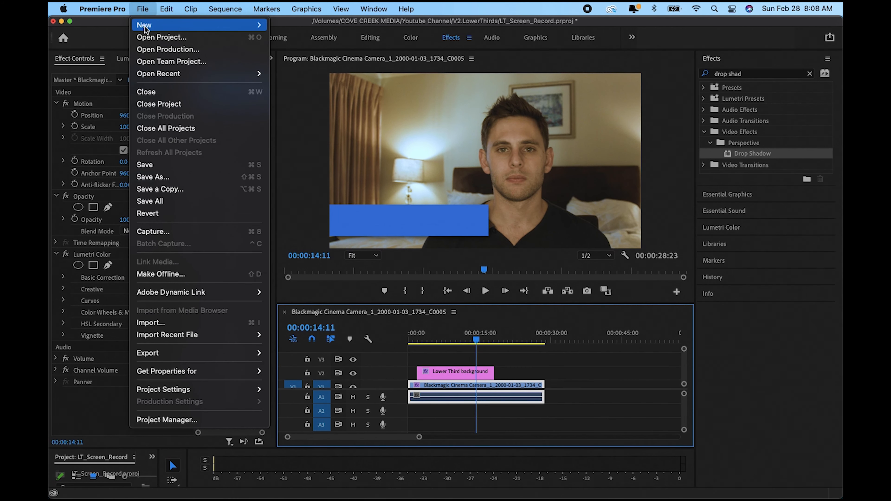
mouse_move(144, 28)
left_click(325, 171)
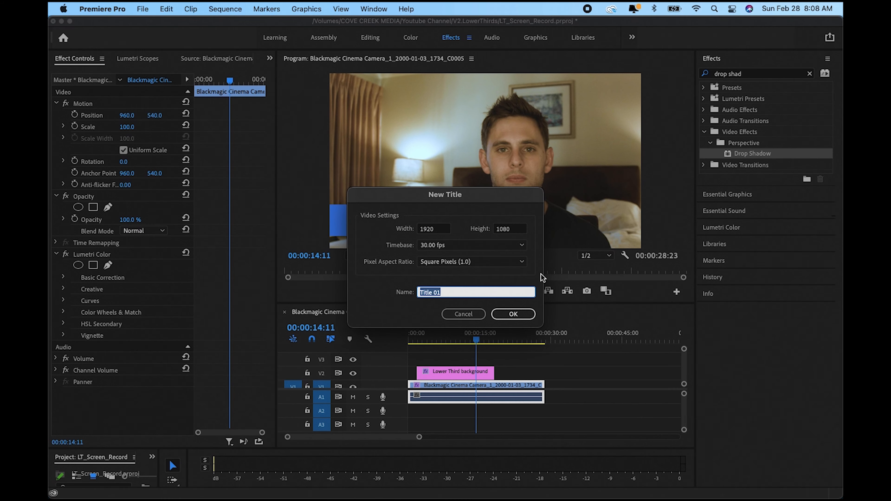
type("Tom")
key("Return")
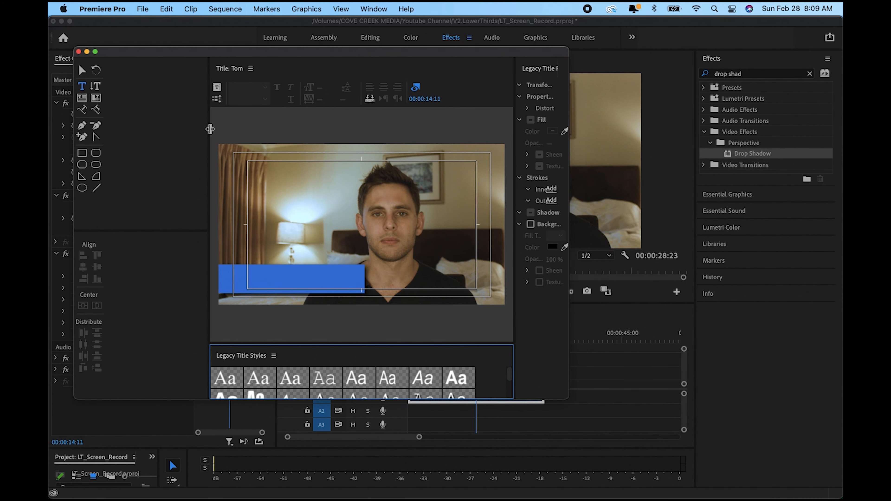
Add the speaker's first name as title text in Arial Black and position it on the blue bar
left_click_drag(210, 129, 117, 136)
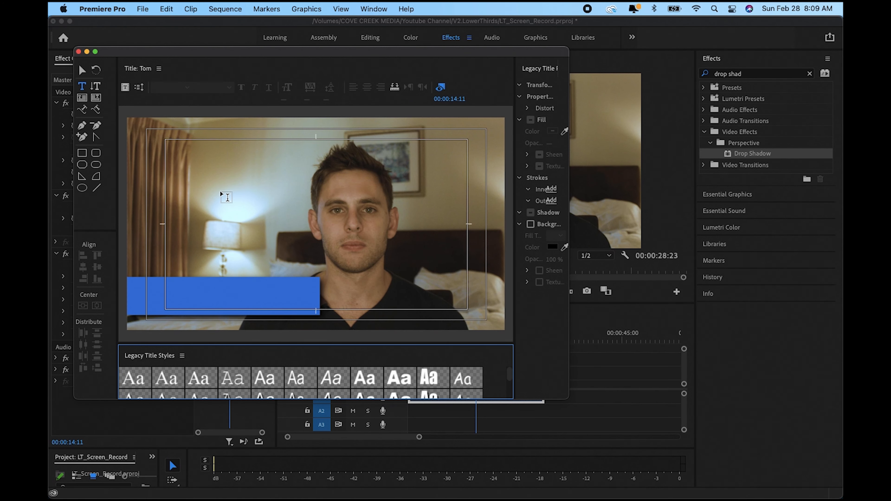
left_click(226, 197)
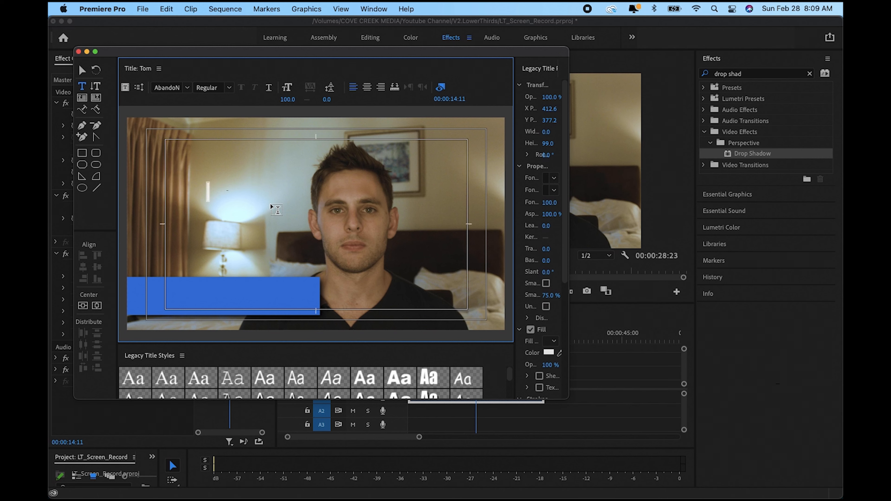
type("Tom")
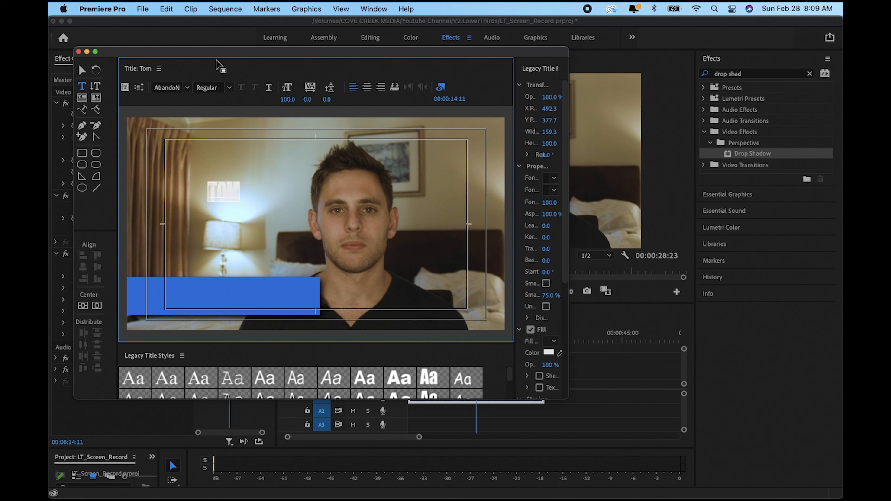
left_click(188, 89)
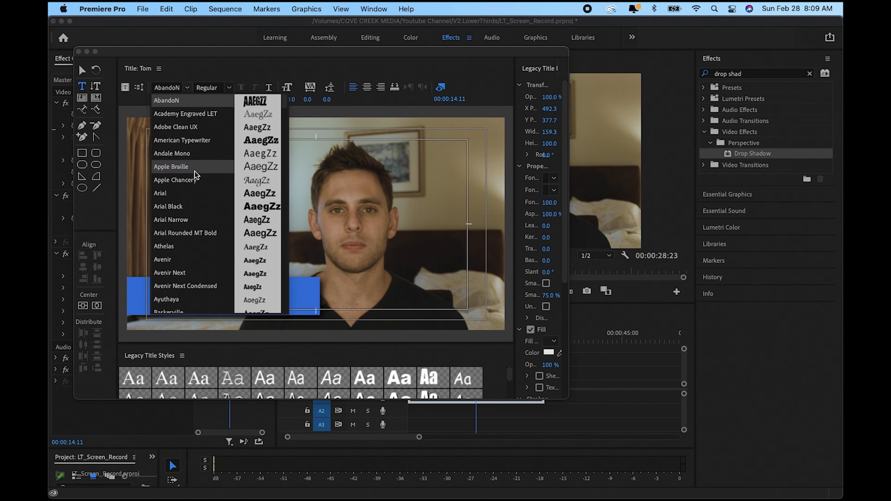
left_click(184, 208)
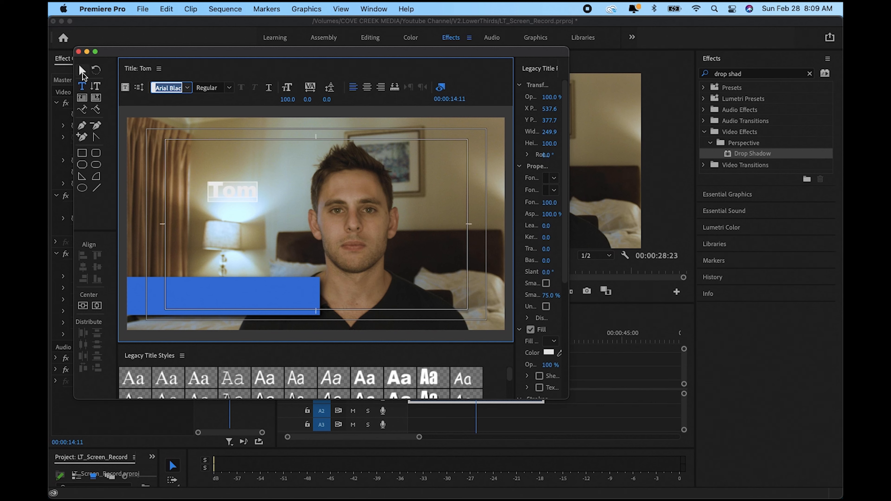
left_click(82, 72)
left_click_drag(234, 194, 222, 299)
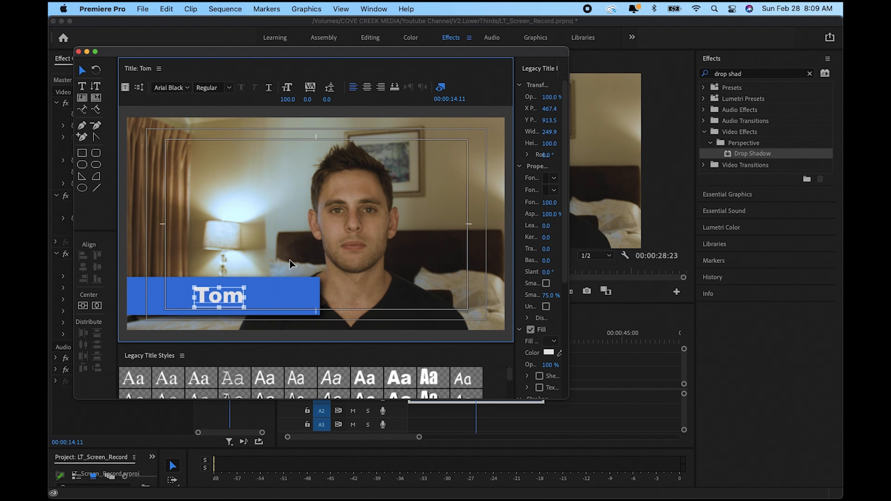
Enlarge the title text to a font size of about 194 and reposition it on the blue bar
left_click(83, 86)
double_click(219, 294)
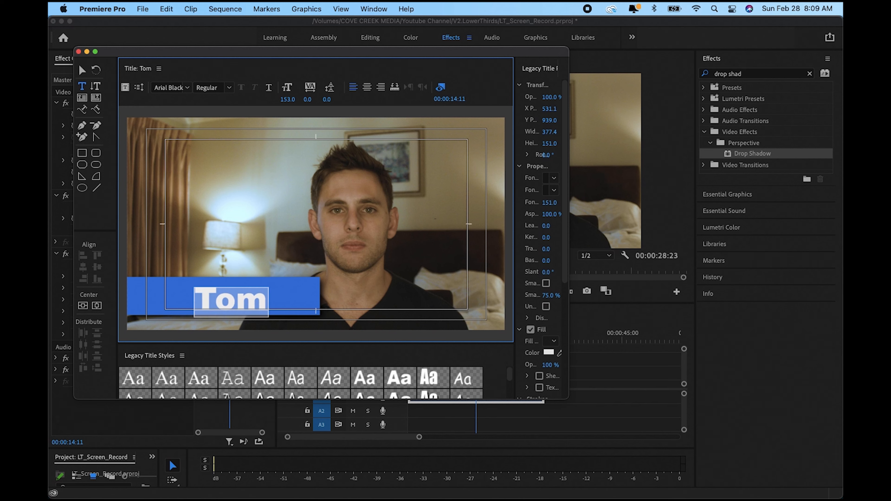
left_click_drag(291, 99, 293, 98)
left_click(82, 70)
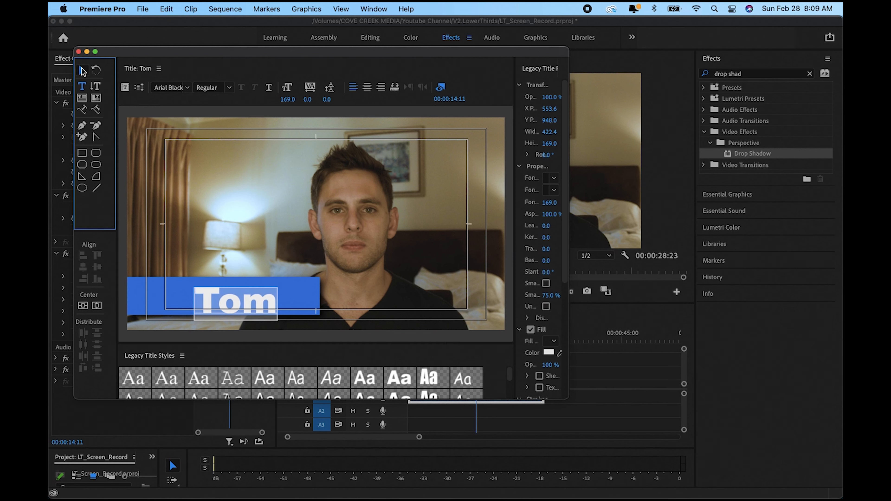
left_click(230, 300)
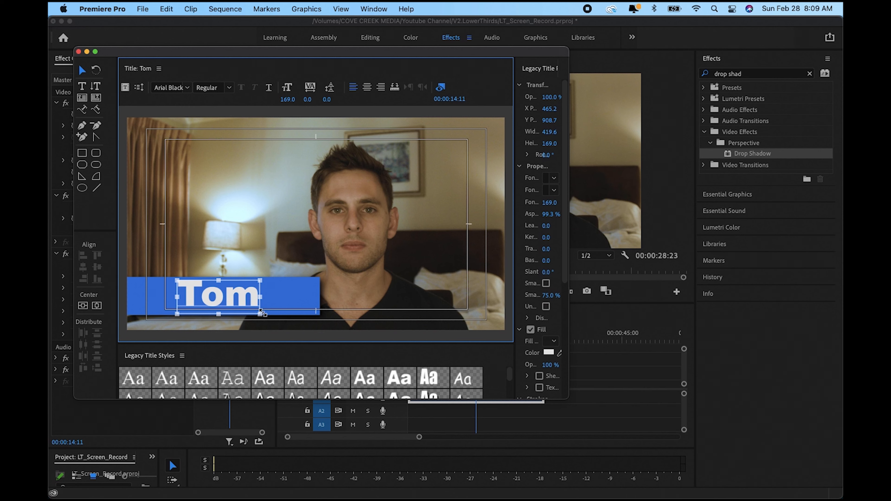
left_click_drag(262, 313, 267, 316)
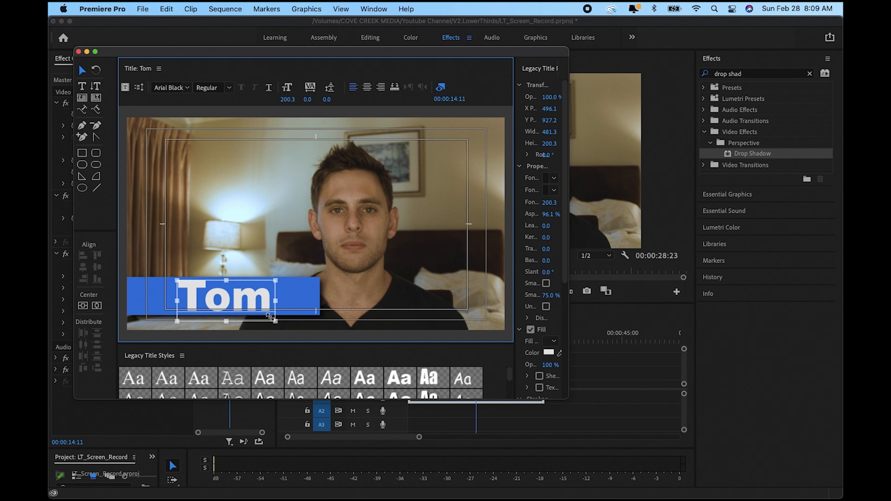
mouse_move(270, 317)
left_mouse_down()
mouse_move(238, 313)
mouse_move(260, 312)
left_mouse_up()
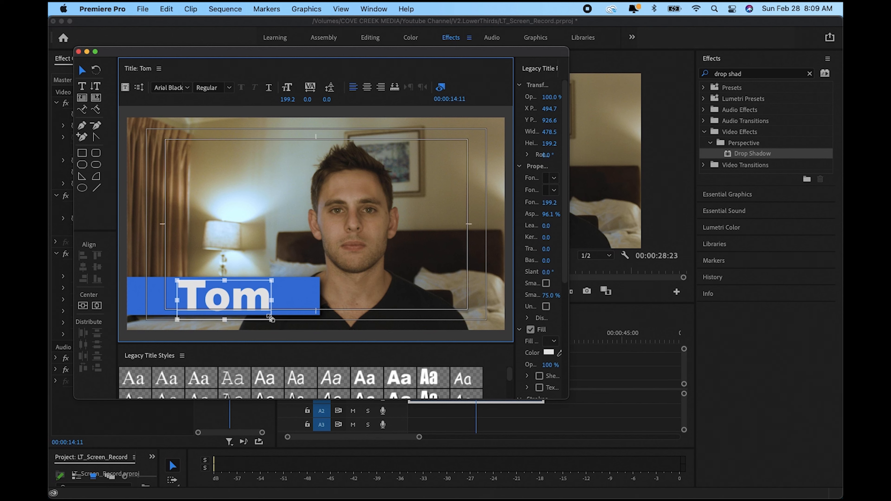
mouse_move(227, 299)
left_mouse_down()
mouse_move(236, 298)
mouse_move(224, 300)
left_mouse_up()
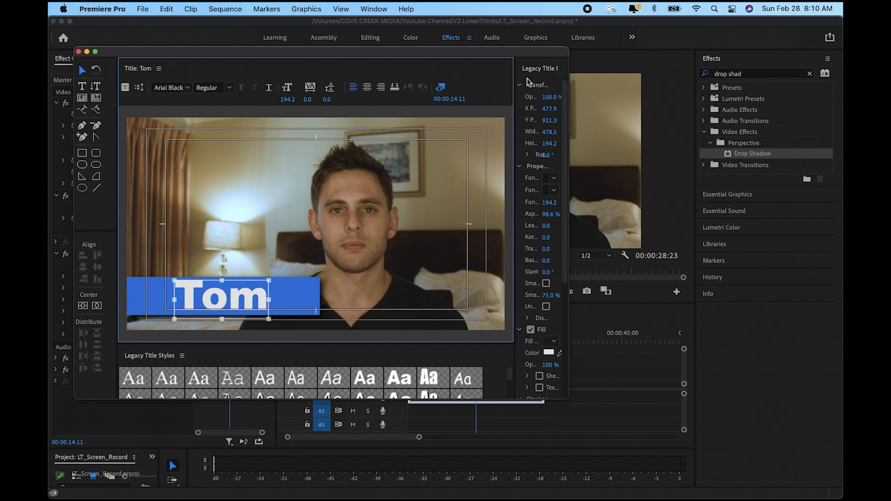
Widen the title window and its properties area, and add an outer stroke to the title text
left_click_drag(570, 399, 623, 400)
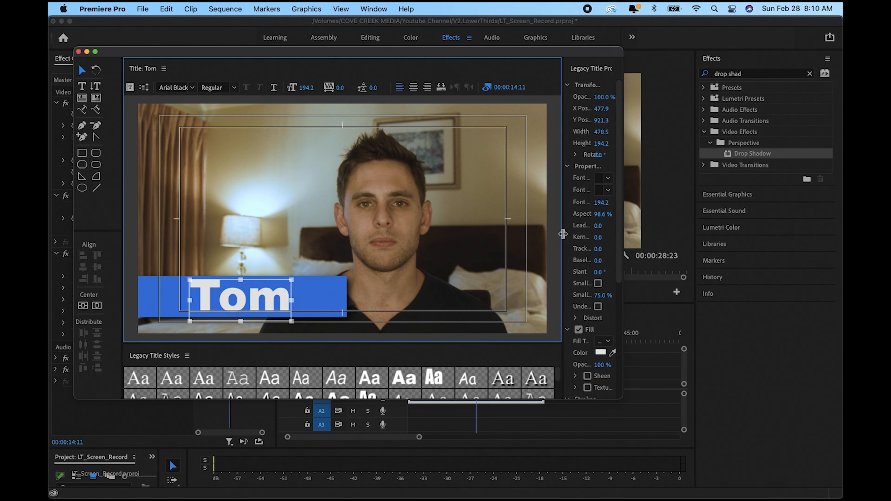
left_click_drag(563, 239, 515, 239)
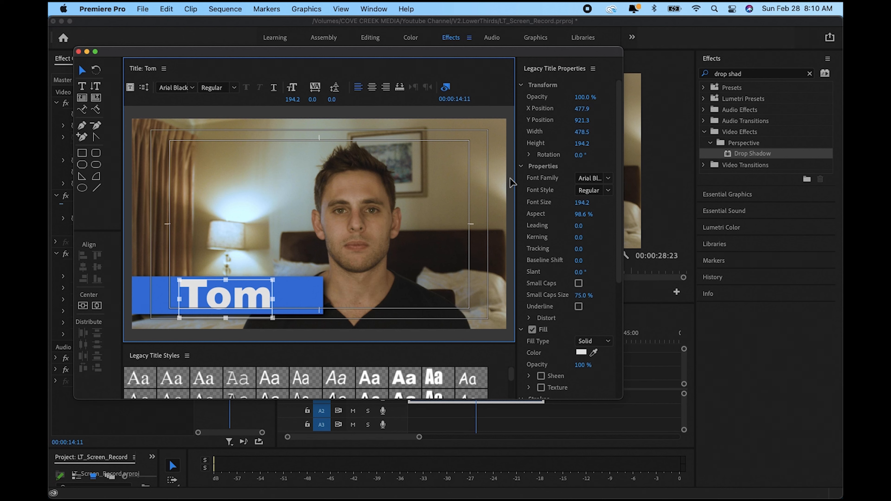
scroll(549, 344, "down", 3)
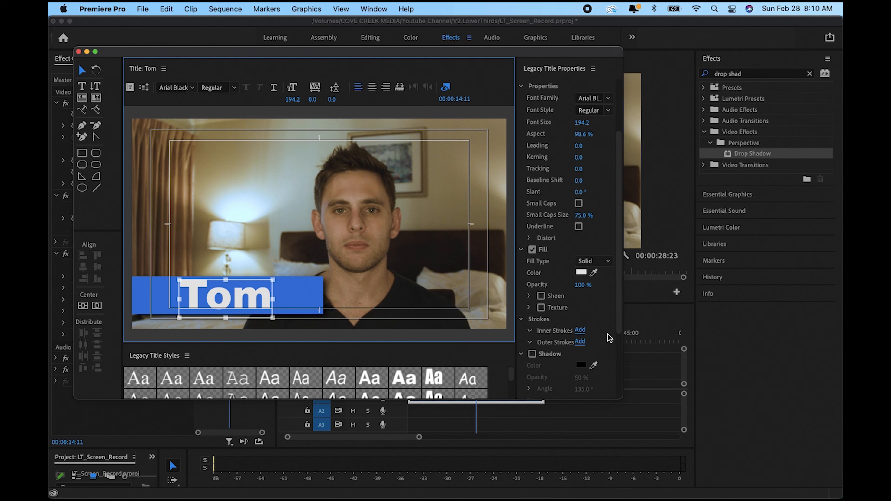
left_click(580, 342)
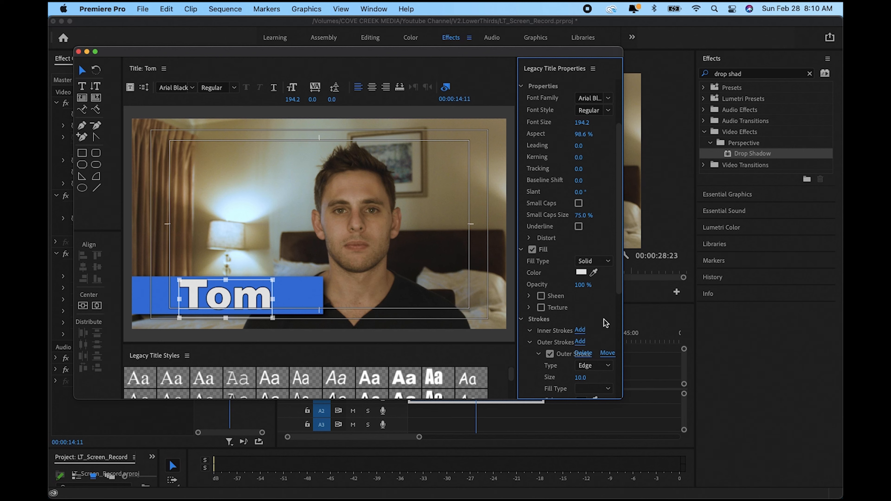
Set the outer stroke's color to dark blue 1B0D8A
scroll(604, 321, "down", 1)
scroll(608, 331, "down", 1)
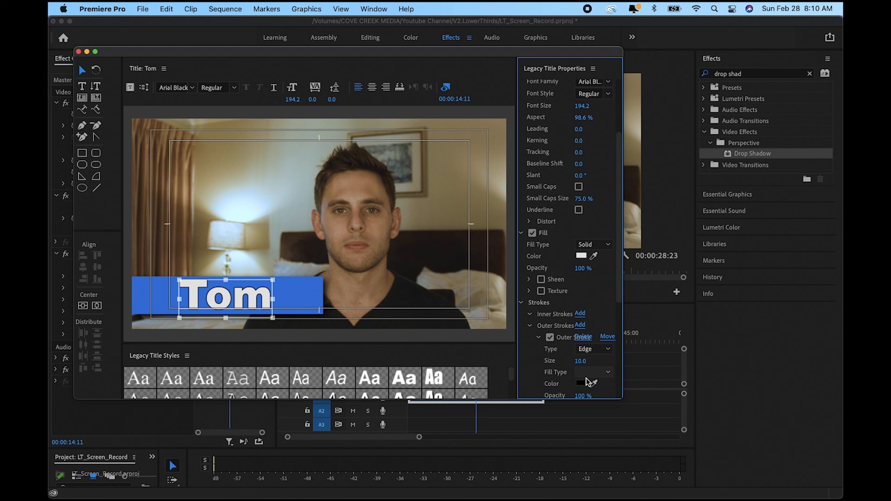
left_click(582, 383)
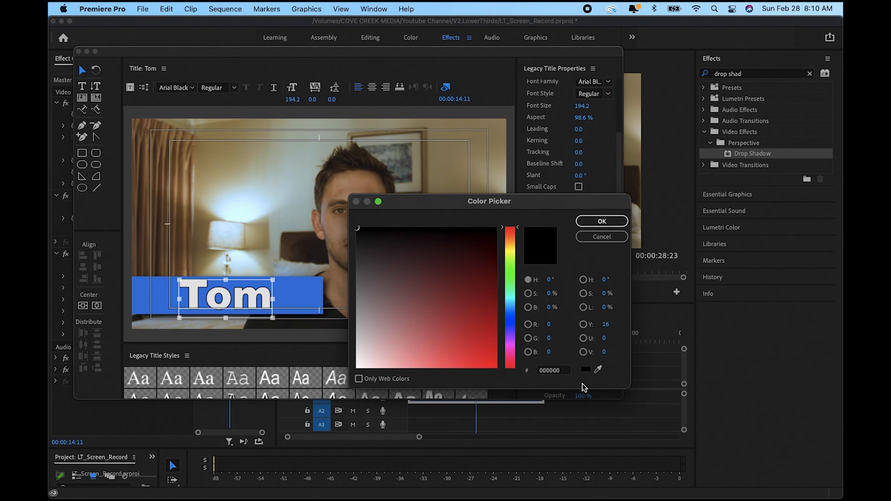
left_click(511, 324)
left_click_drag(487, 282, 485, 303)
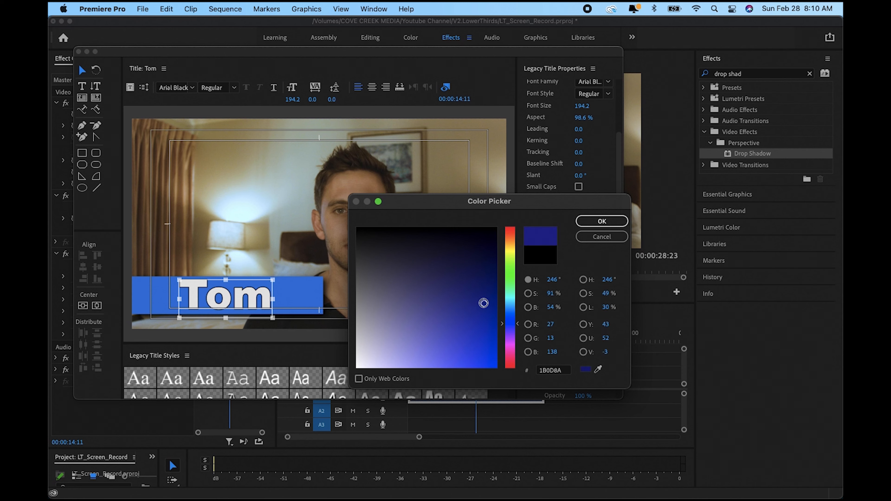
left_click(590, 222)
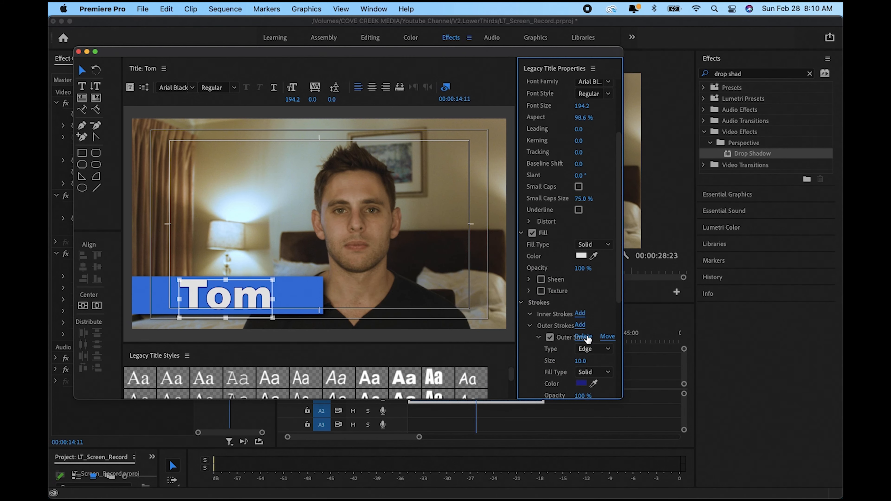
Increase the outer stroke's size to 34 and close the title editor
scroll(572, 374, "down", 1)
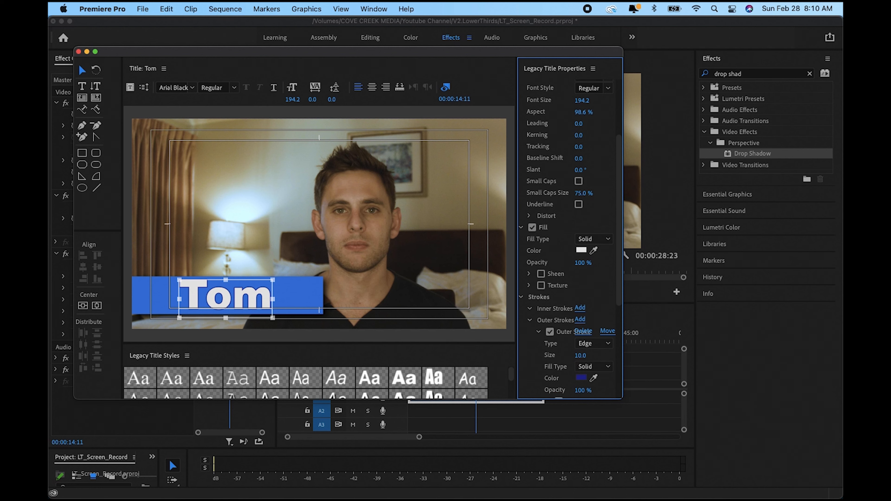
mouse_move(581, 356)
left_mouse_down()
mouse_move(593, 355)
mouse_move(586, 356)
left_mouse_up()
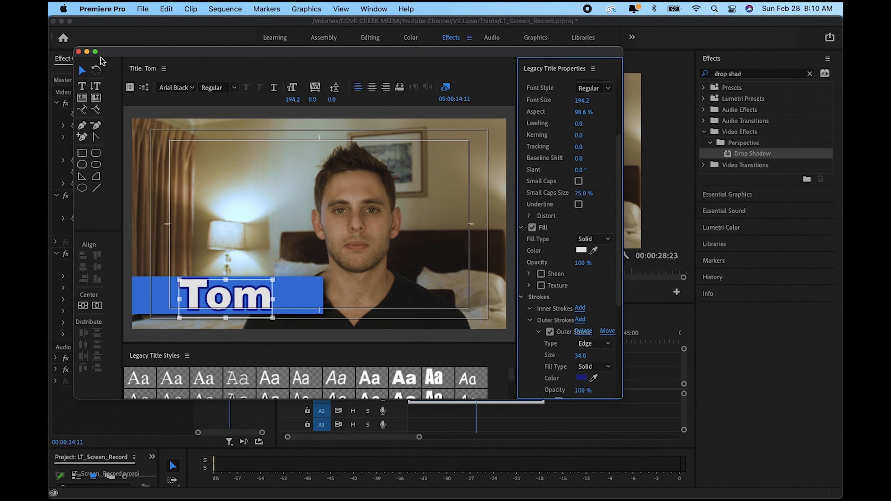
left_click(78, 51)
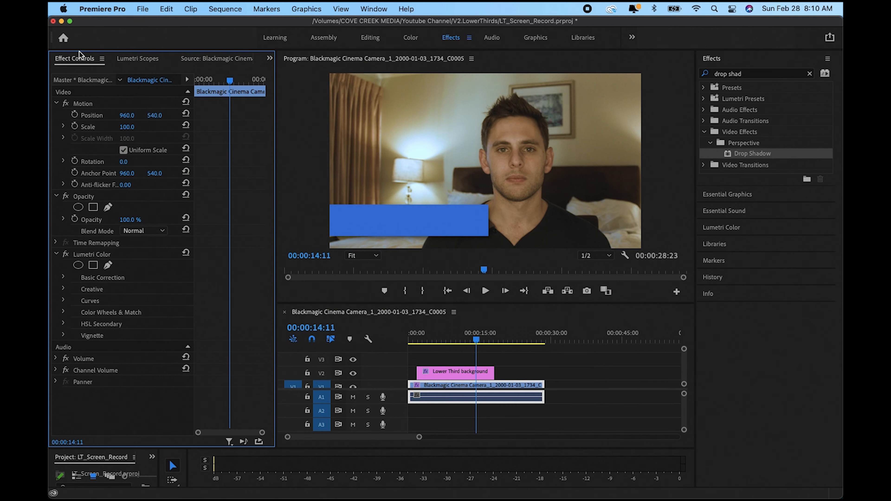
Switch to the Editing workspace and place the title on V3, spanning the same length as the Lower Third background clip
left_click_drag(126, 448, 141, 421)
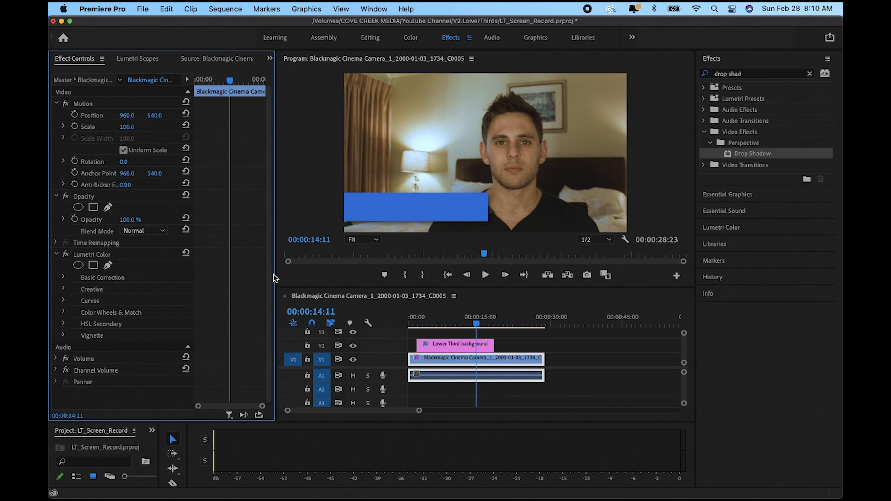
left_click(371, 37)
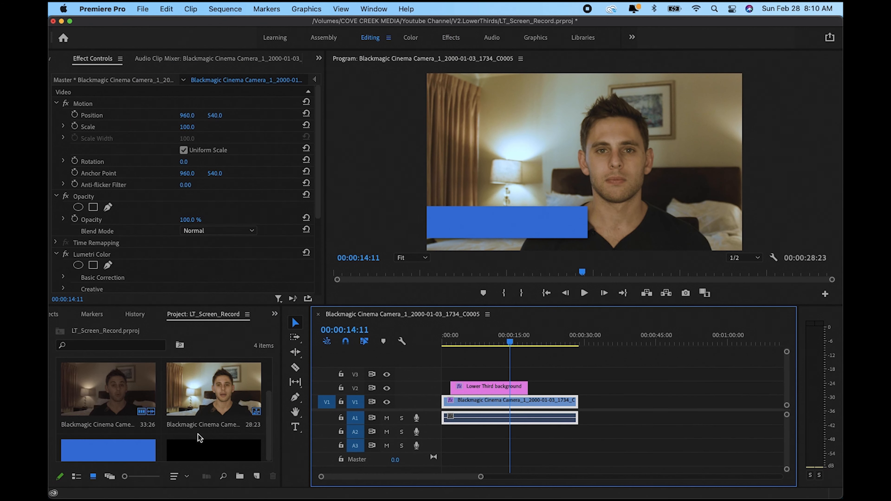
scroll(198, 437, "down", 2)
left_click(207, 426)
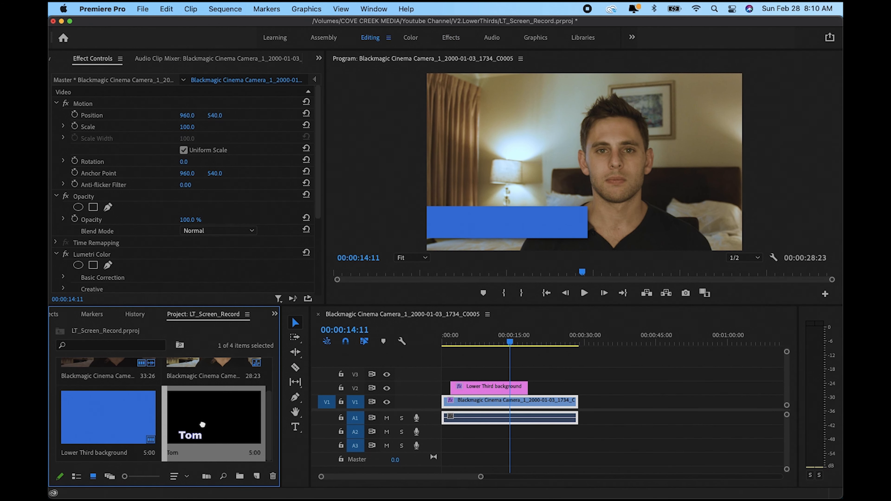
left_click_drag(218, 427, 528, 384)
Play the bar's reveal, stop at 00:00:03:11 and trim the start of the V3 title clip to that point
left_click_drag(480, 343, 452, 344)
key("space")
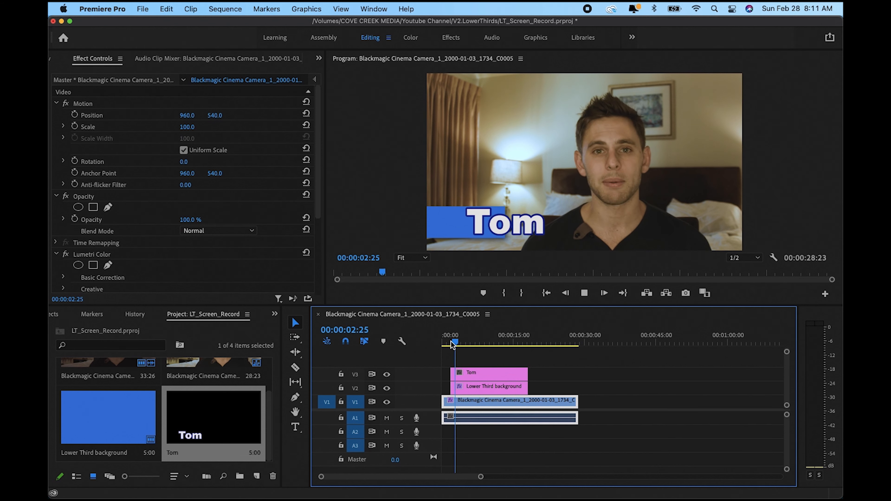
key("space")
key("Right")
key("Right")
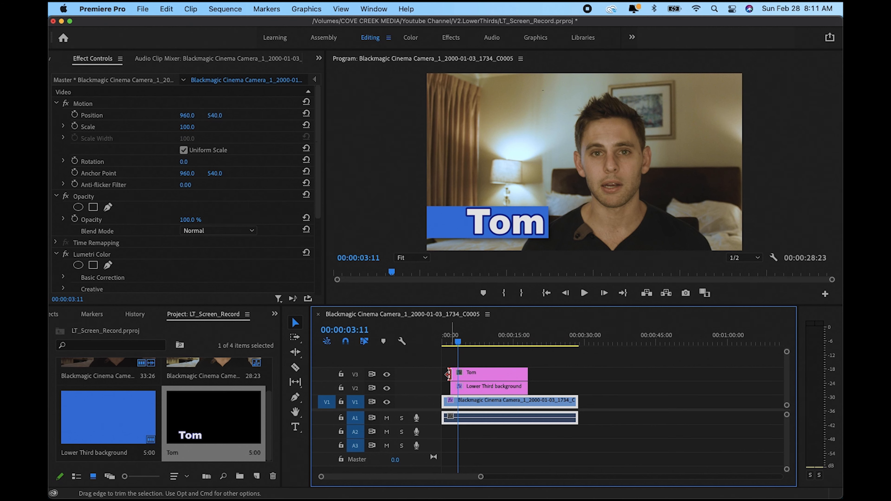
left_click_drag(449, 374, 462, 374)
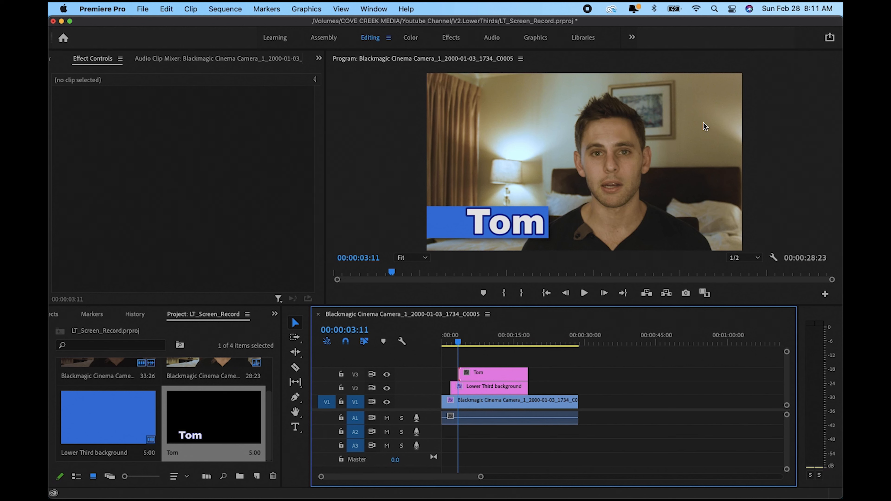
key("d")
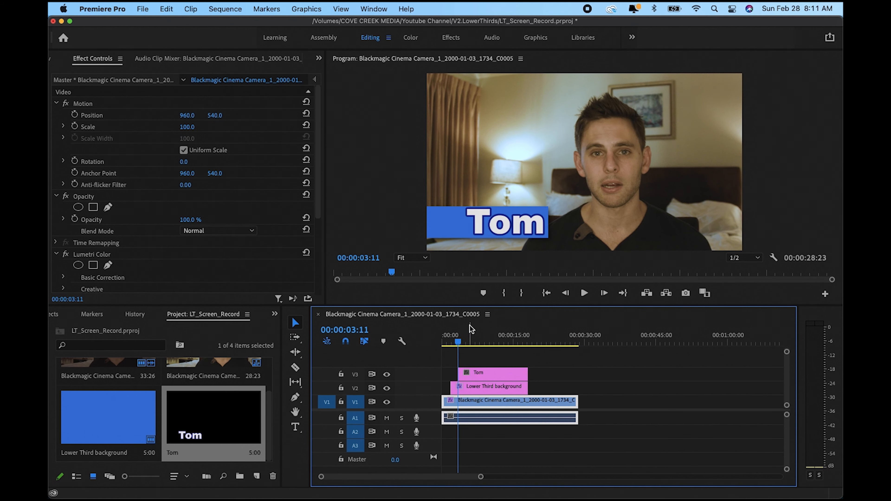
Find the dissolve transitions in the Effects workspace and apply Cross Dissolve to the start of the V3 title clip
left_click(481, 373)
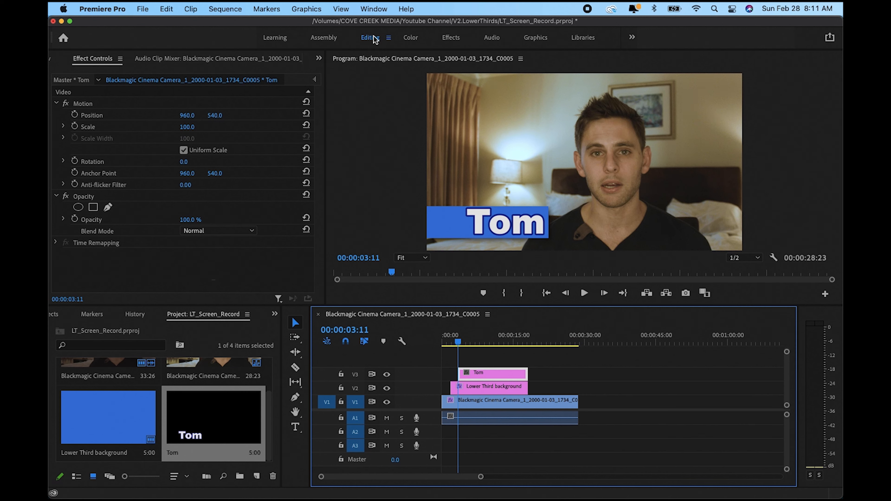
left_click(452, 37)
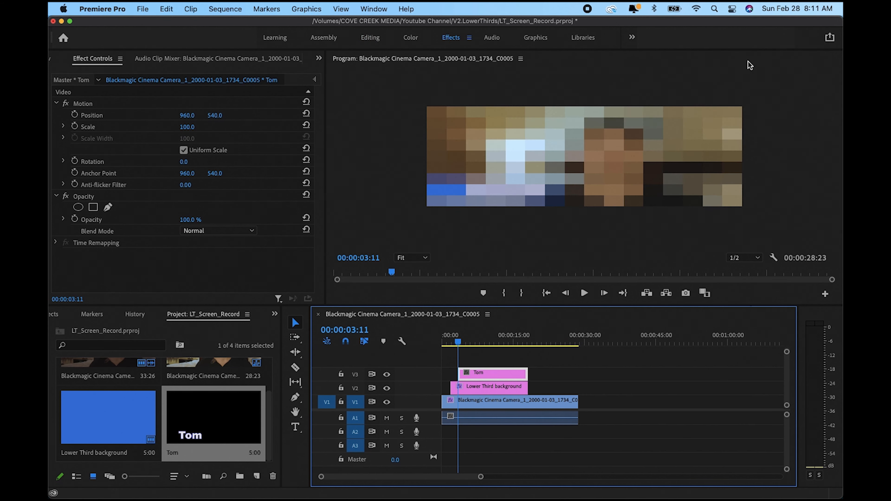
left_click(765, 74)
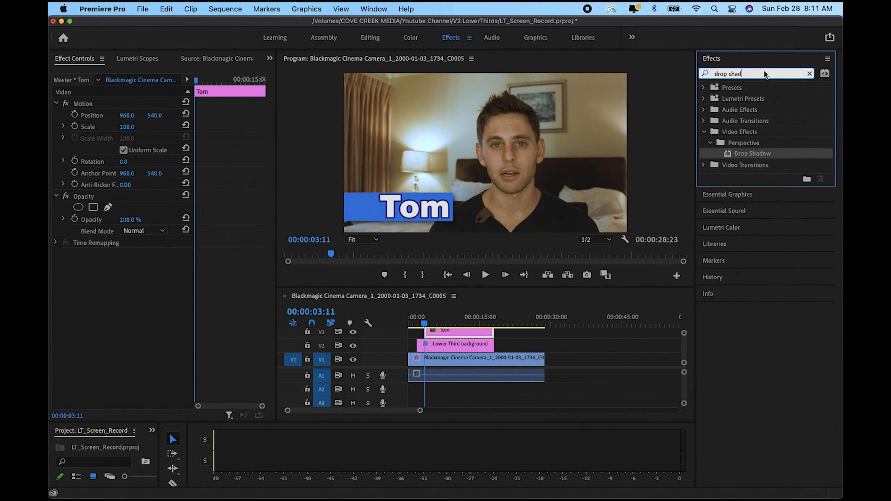
type("dissol")
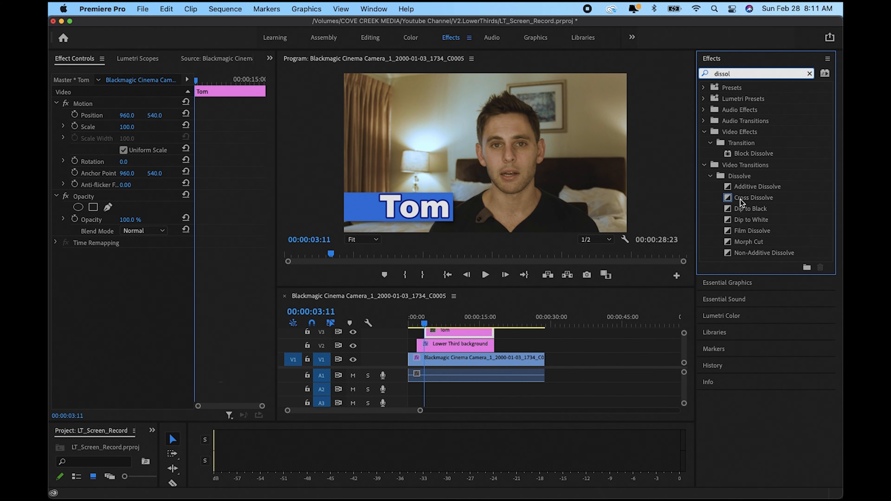
left_click_drag(740, 202, 432, 335)
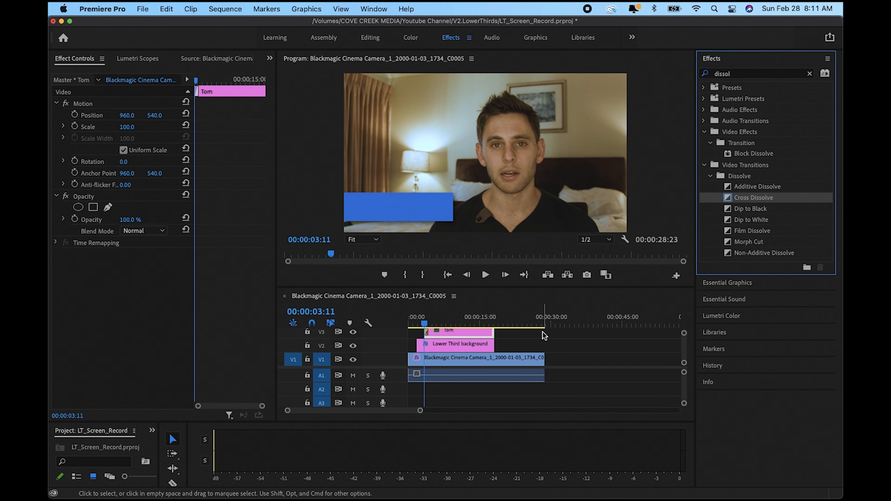
Preview the lower third from its beginning with the title's dissolve
left_click(414, 323)
key("space")
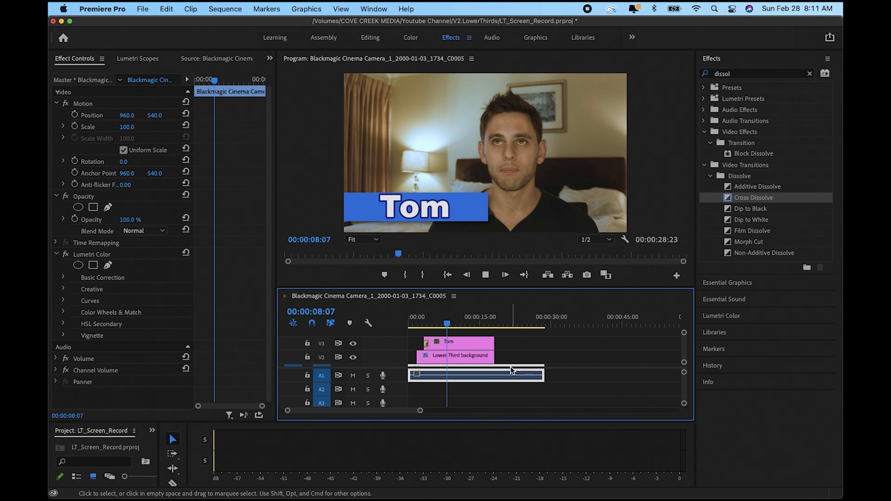
key("space")
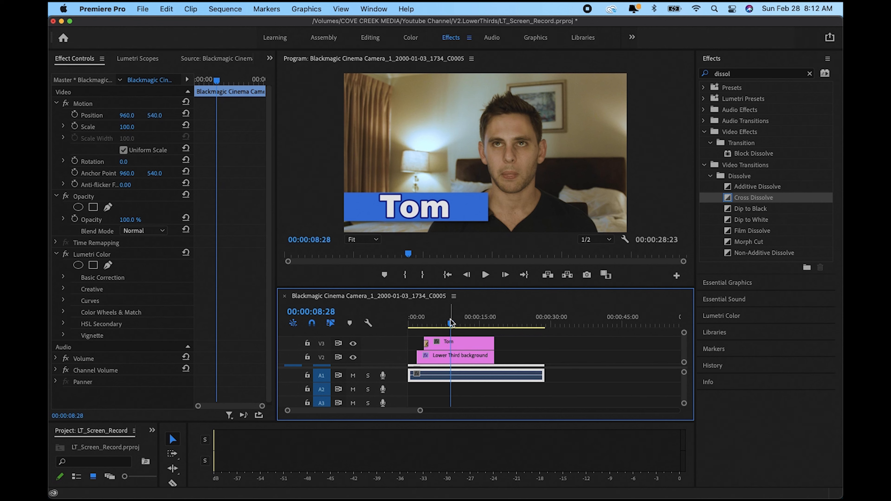
Replay the lower third up to 00:00:07:10 and split the V3 title and V2 background clips there
left_click_drag(451, 323, 418, 321)
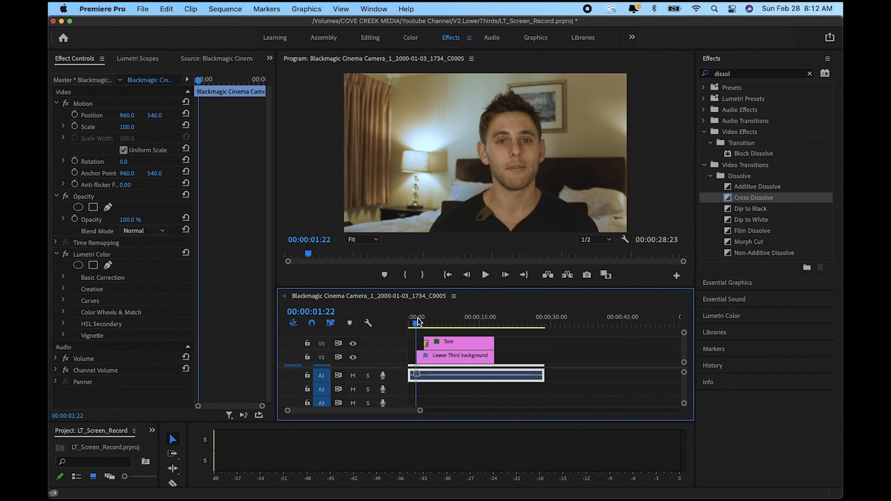
key("space")
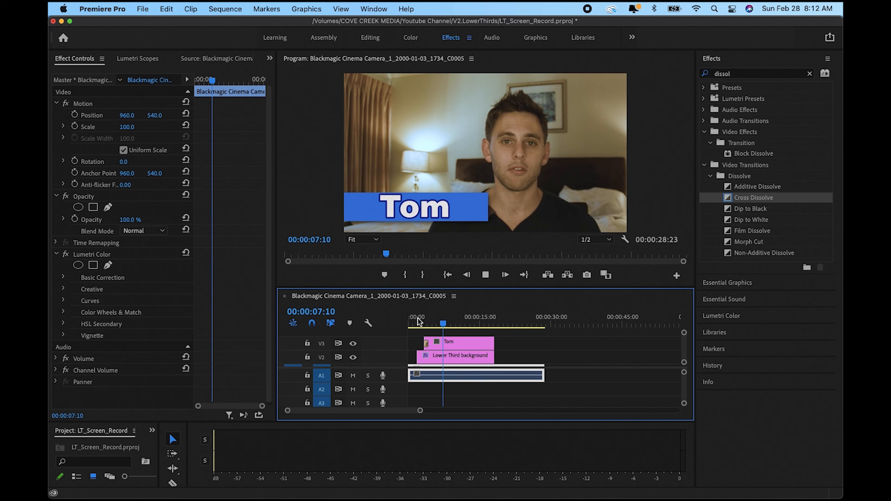
key("space")
key("c")
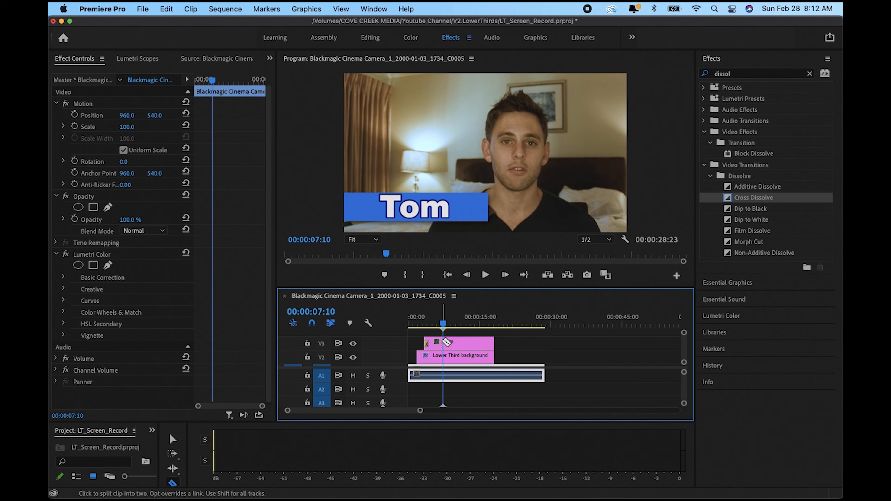
left_click(444, 342)
left_click(444, 355)
key("v")
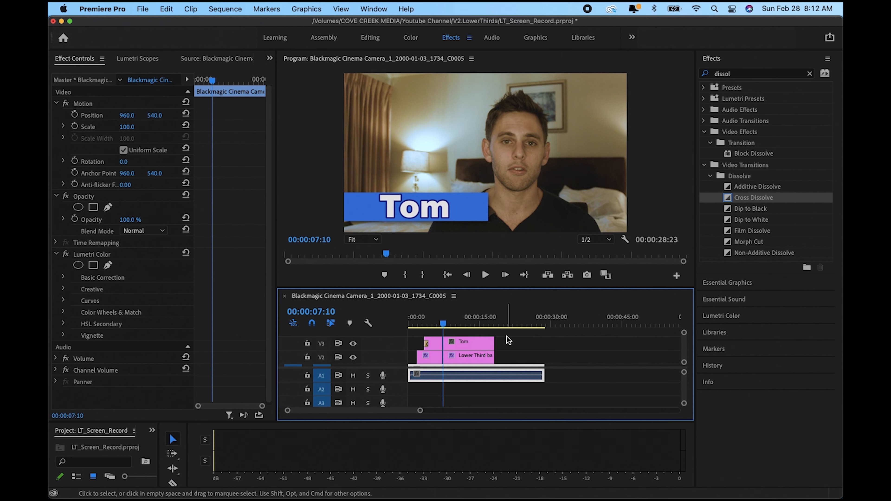
Delete the V3 title and V2 background pieces after 00:00:07:10 and step back three frames to the lower third's end
left_click_drag(509, 341, 472, 365)
key("Delete")
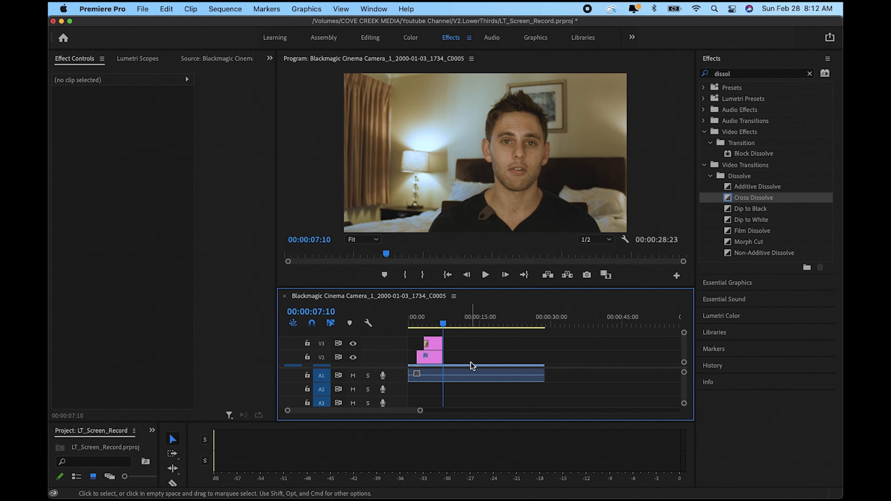
key("Left")
key("Left")
key("Left")
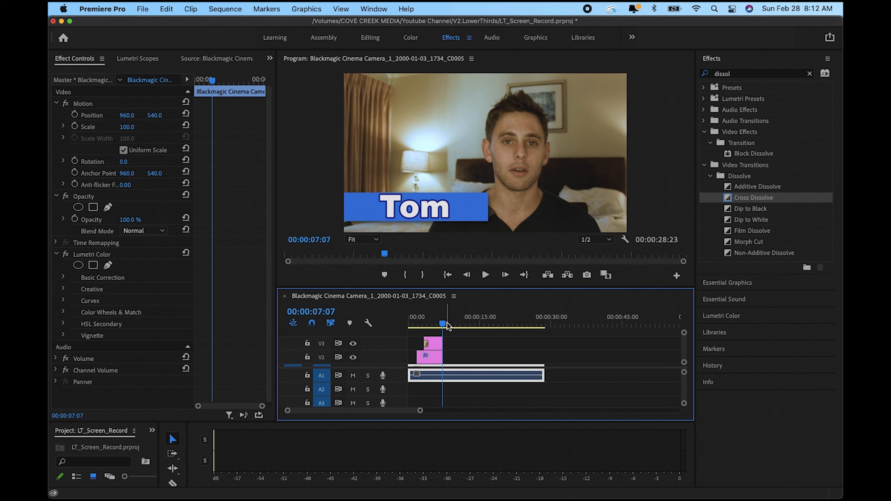
Apply Cross Dissolve to the ends of both the V3 title clip and the V2 background clip
mouse_move(442, 324)
left_mouse_down()
mouse_move(431, 325)
mouse_move(439, 333)
left_mouse_up()
left_click_drag(754, 198, 443, 351)
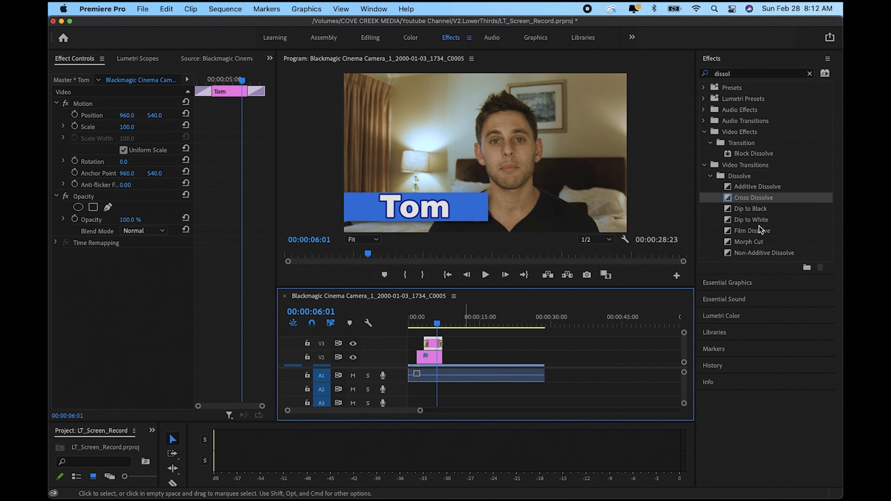
mouse_move(761, 198)
left_mouse_down()
mouse_move(491, 347)
mouse_move(443, 357)
left_mouse_up()
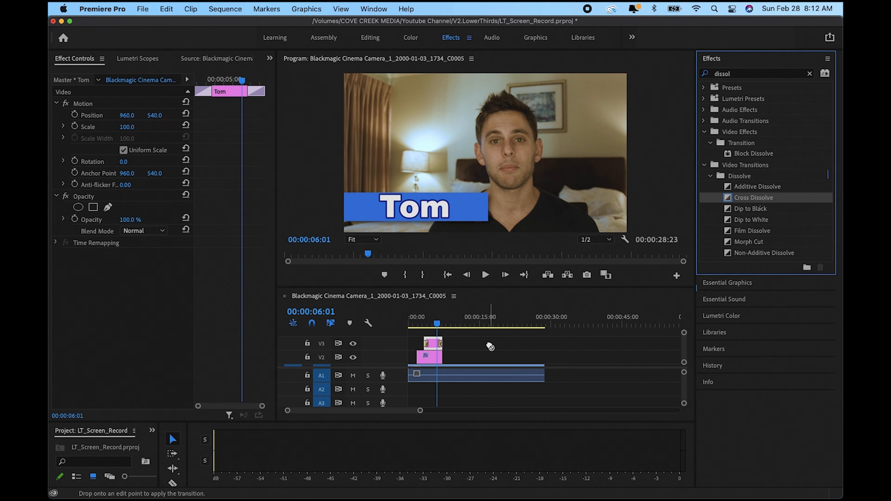
Play back the lower third's fade-out, select the V2 background clip and replay the ending from 00:00:05:00
key("space")
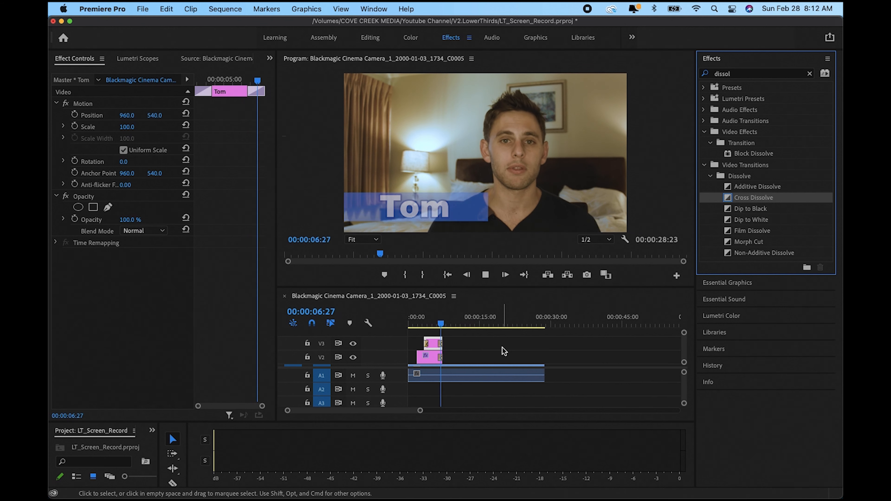
key("space")
left_click(443, 324)
left_click_drag(443, 323, 433, 325)
left_click(433, 358)
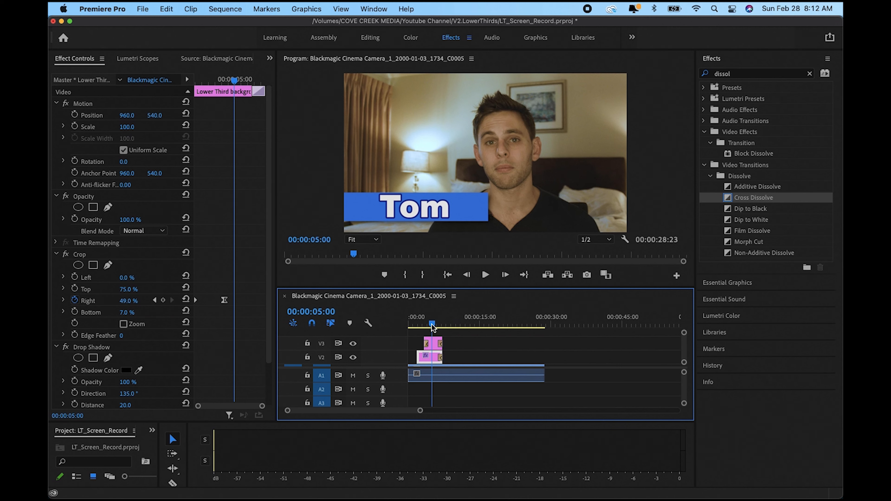
key("space")
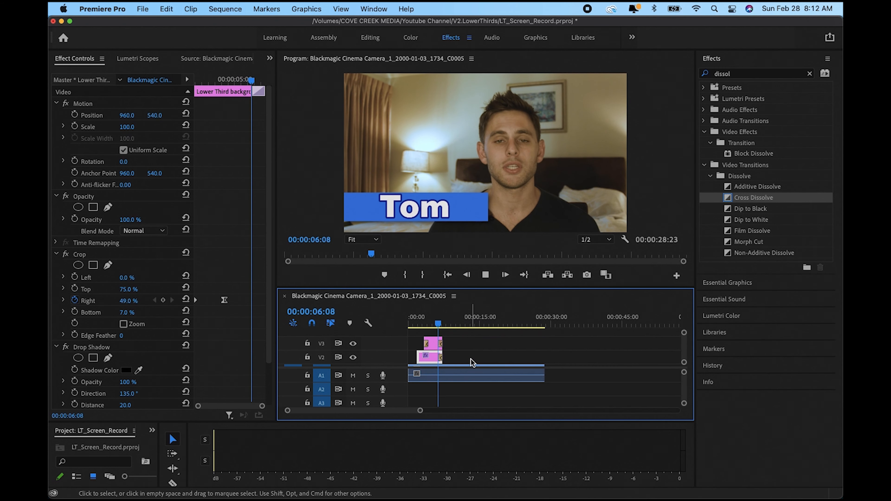
left_click(430, 322)
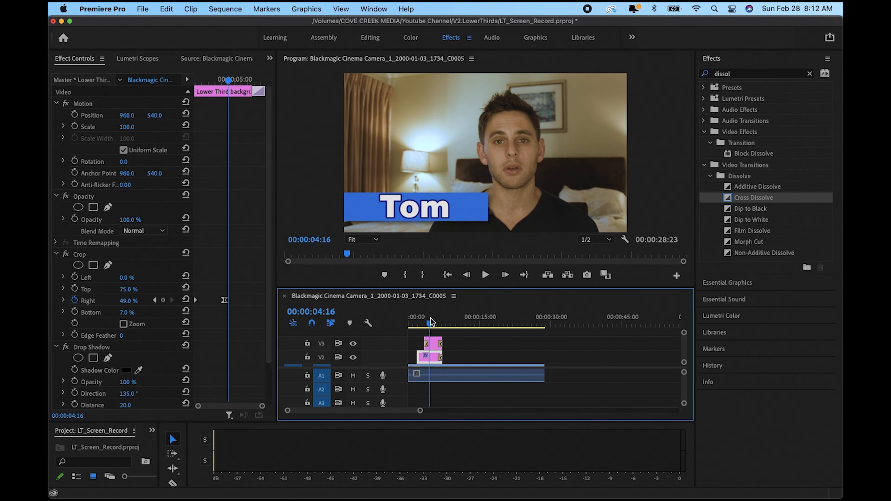